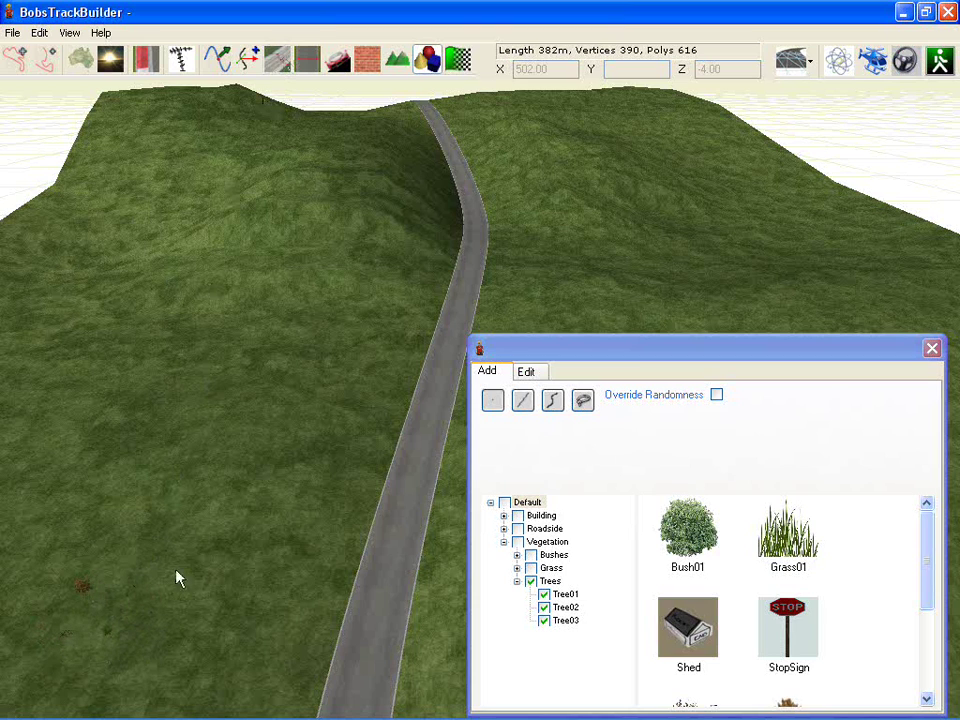
- Add a straight row of trees beside the road and a freehand-drawn row on the hillside, both with a separation of 3.00
{"action": "left_click", "coordinate": [522, 401]}
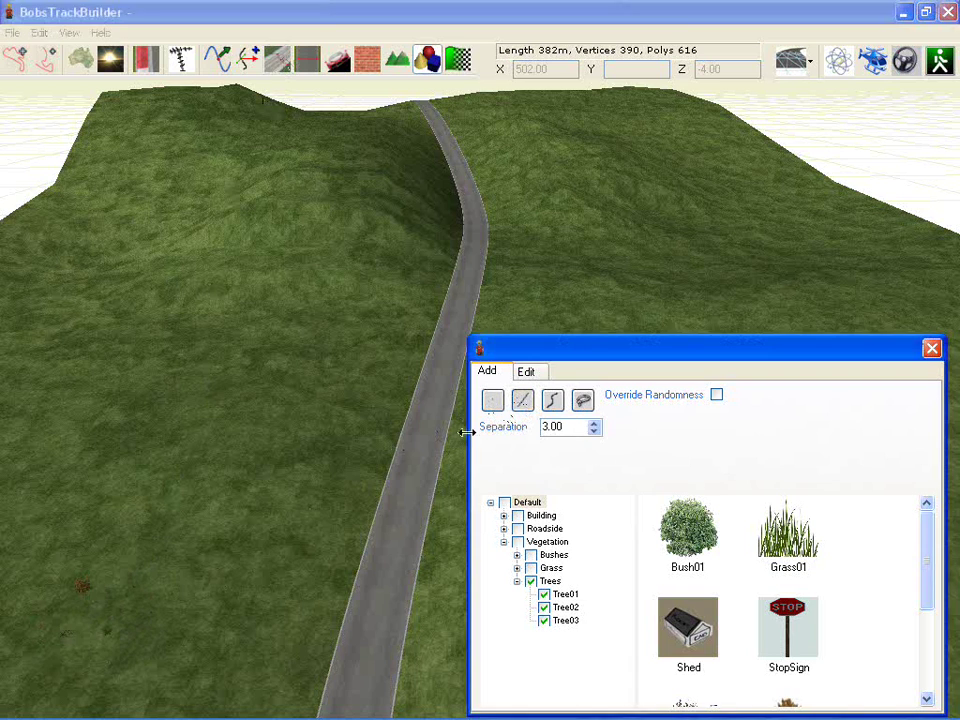
{"action": "left_click_drag", "start_coordinate": [278, 630], "coordinate": [410, 122]}
{"action": "left_click", "coordinate": [553, 400]}
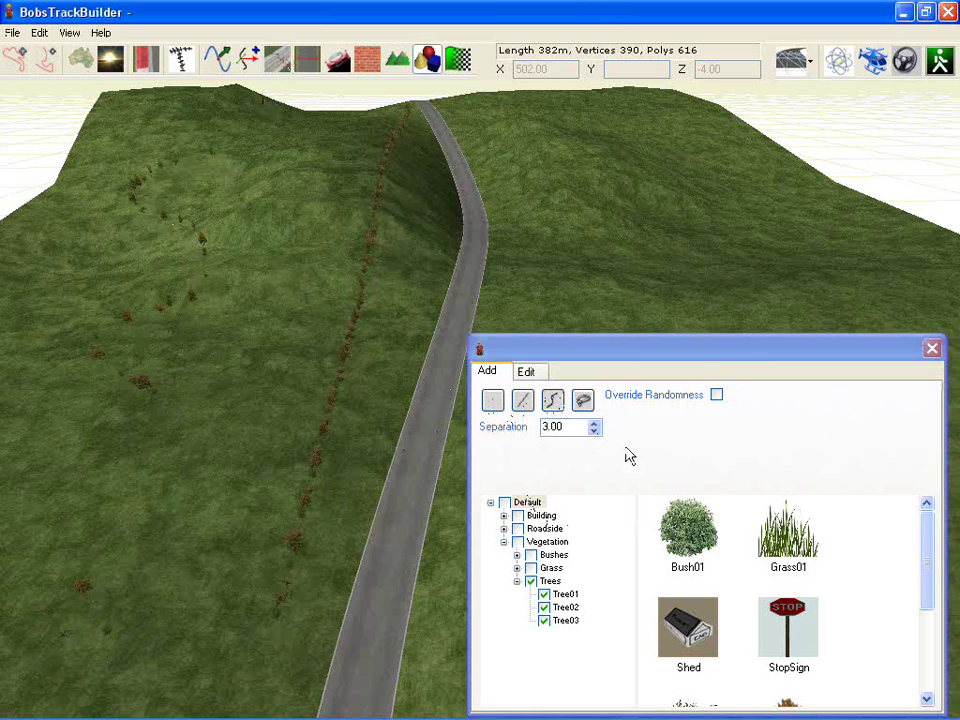
- Lasso an area on the hill right of the road and fill it with trees at density 100
{"action": "left_click", "coordinate": [583, 400]}
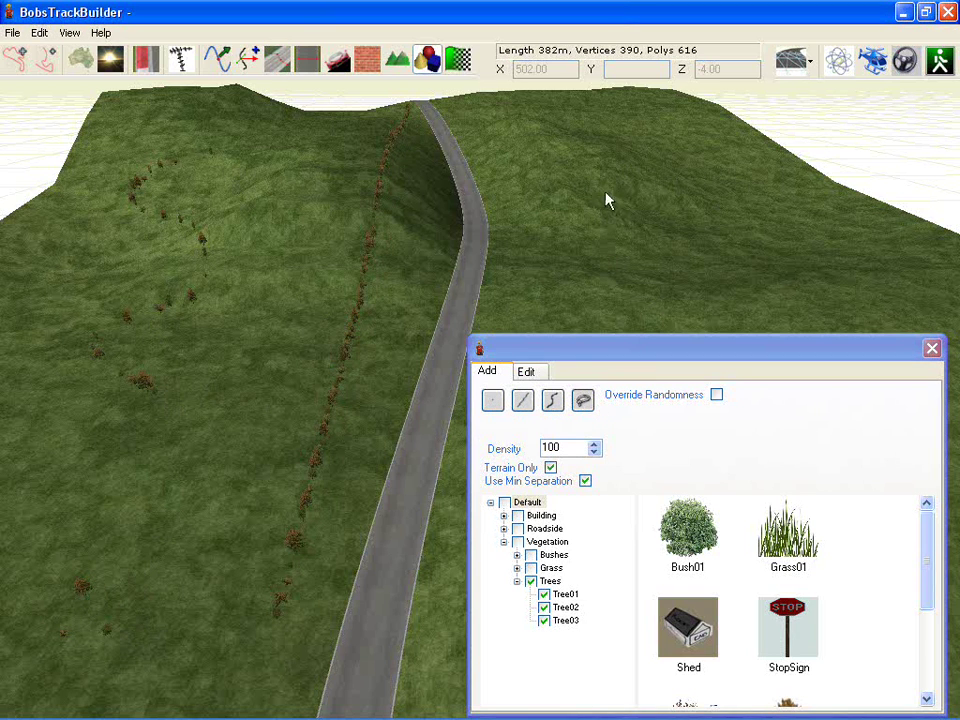
{"action": "left_click_drag", "start_coordinate": [536, 238], "coordinate": [595, 282]}
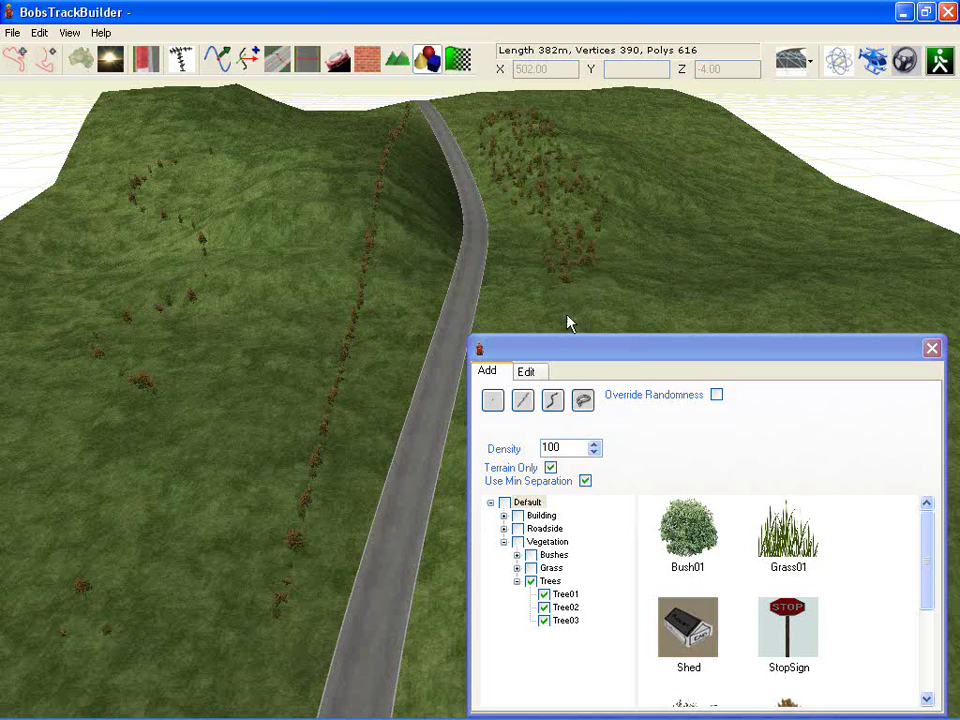
- Switch to editing objects and move the selected lassoed trees together across the hillside closer to the road
{"action": "left_click", "coordinate": [538, 379]}
{"action": "left_click", "coordinate": [540, 208]}
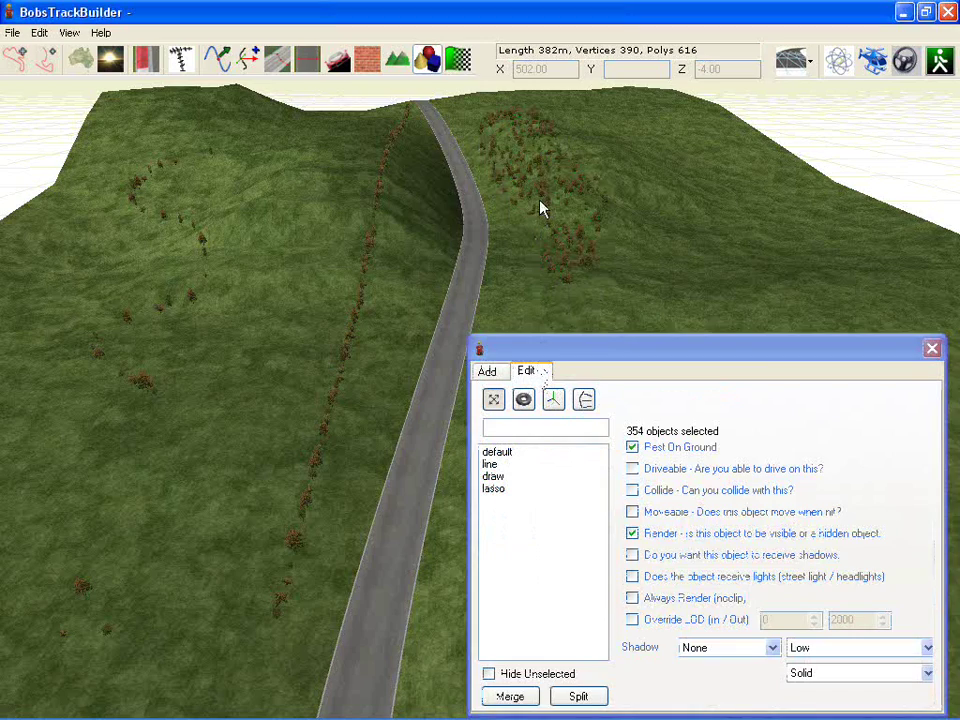
{"action": "scroll", "coordinate": [540, 203], "scroll_direction": "up", "scroll_amount": 6}
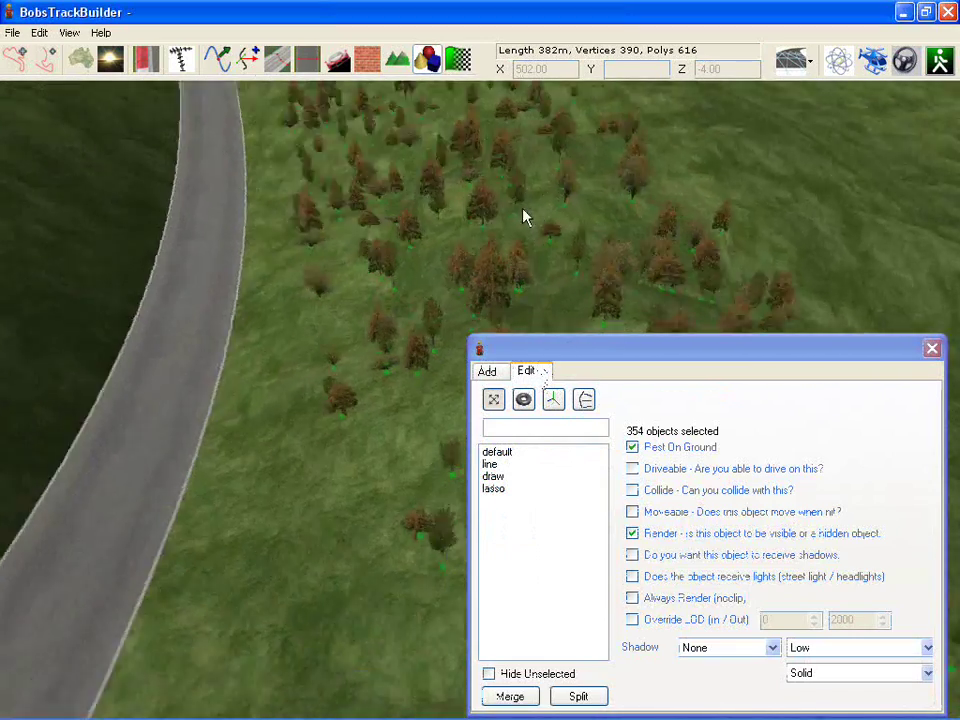
{"action": "middle_click_drag", "start_coordinate": [523, 209], "coordinate": [461, 237]}
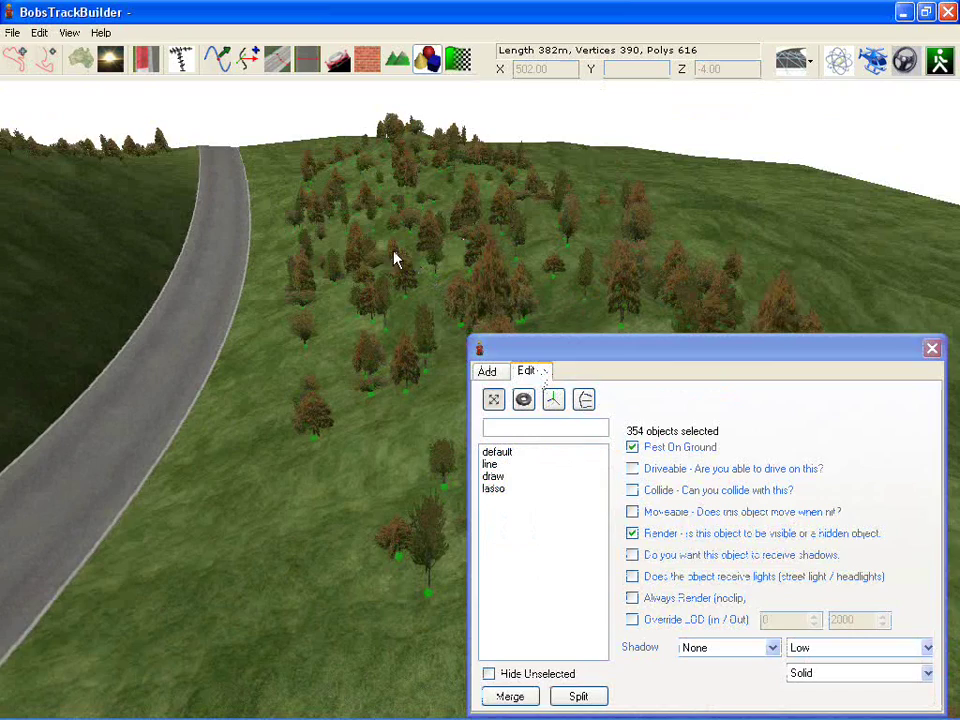
{"action": "left_click_drag", "start_coordinate": [310, 428], "coordinate": [274, 331]}
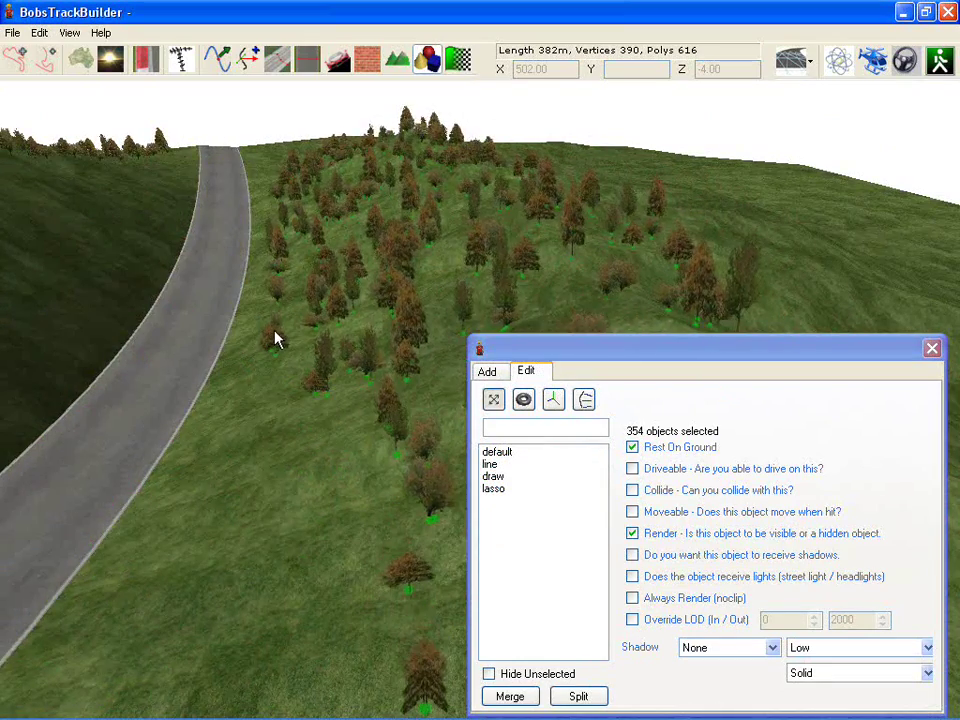
- Shift the lassoed trees slightly, and move individual trees down the slope toward the road's edge
{"action": "right_click_drag", "start_coordinate": [274, 331], "coordinate": [505, 382]}
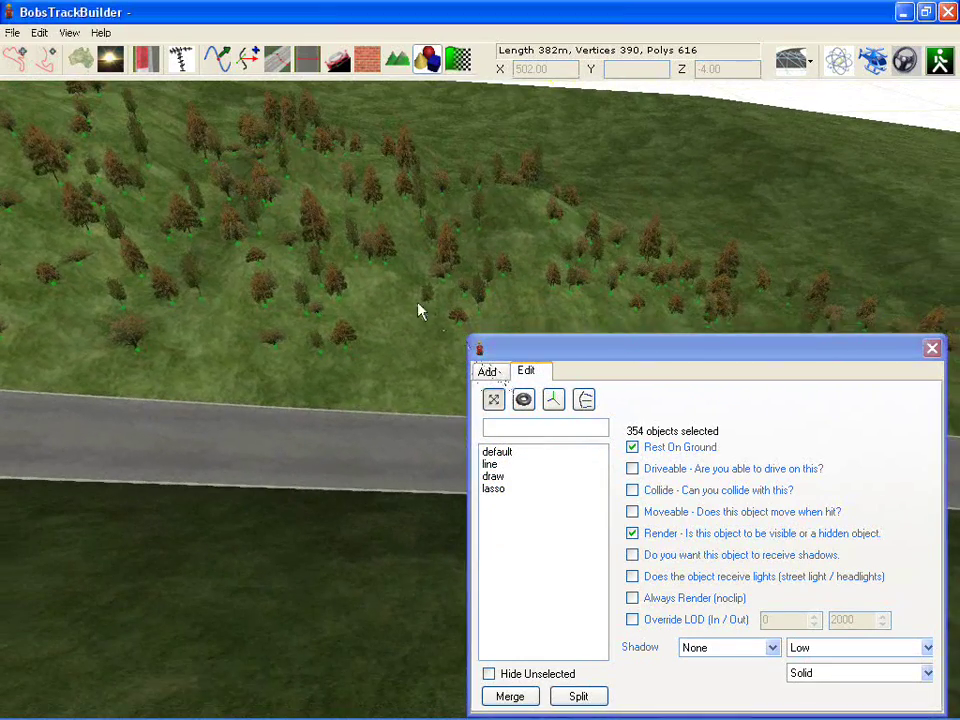
{"action": "right_click_drag", "start_coordinate": [420, 311], "coordinate": [346, 283]}
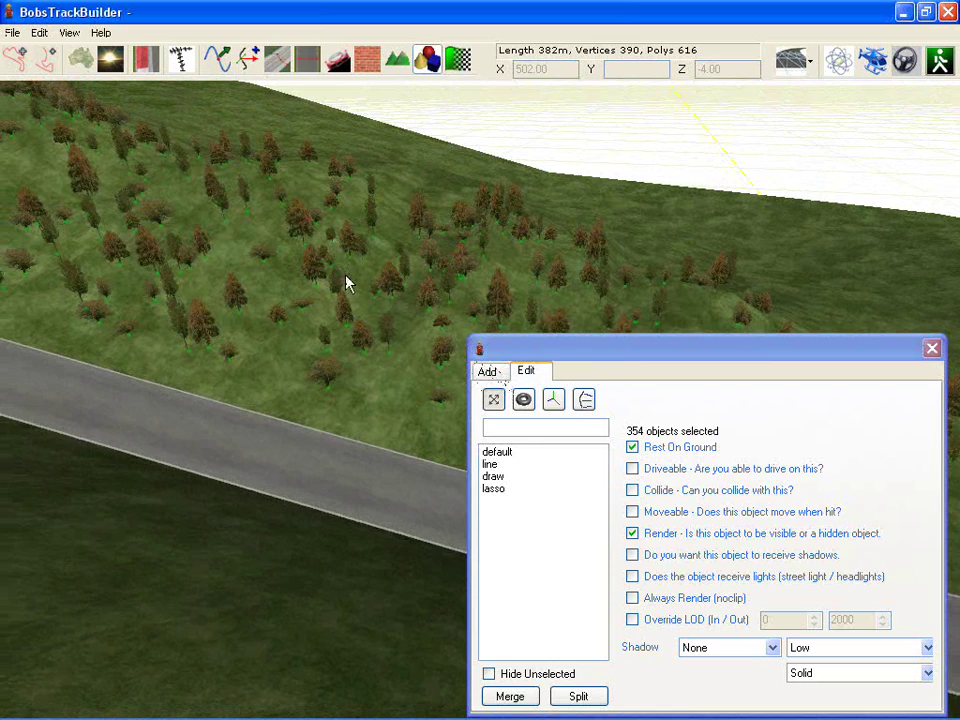
{"action": "mouse_move", "coordinate": [399, 287]}
{"action": "left_mouse_down"}
{"action": "mouse_move", "coordinate": [272, 249]}
{"action": "mouse_move", "coordinate": [407, 270]}
{"action": "mouse_move", "coordinate": [435, 302]}
{"action": "mouse_move", "coordinate": [411, 285]}
{"action": "left_mouse_up"}
{"action": "left_click", "coordinate": [410, 286]}
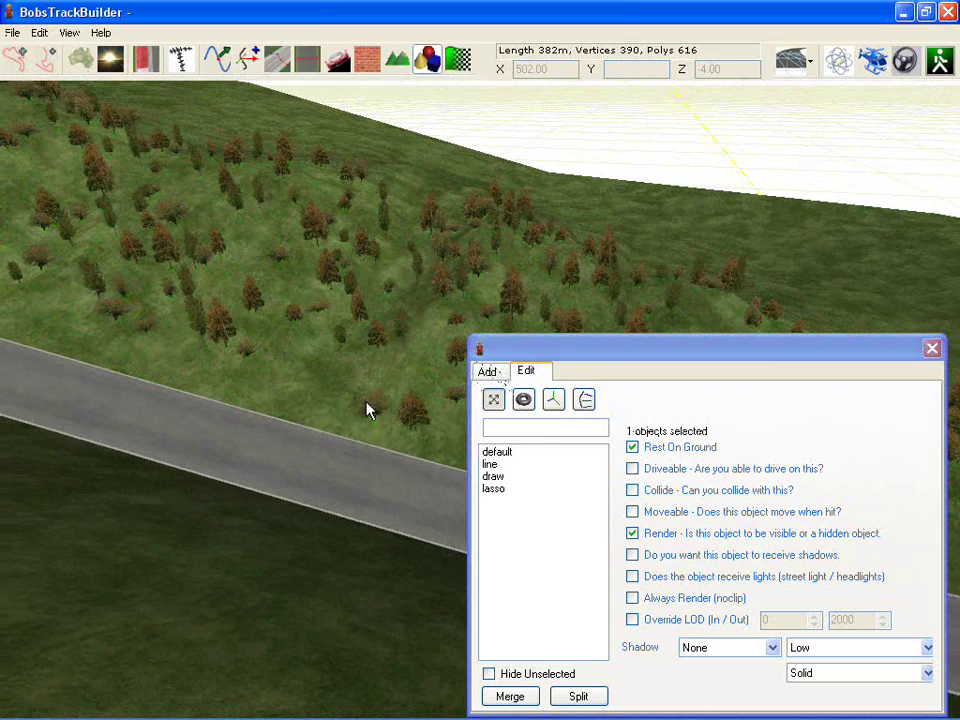
- Delete a group of trees from the middle of the lassoed hillside planting
{"action": "right_click_drag", "start_coordinate": [348, 399], "coordinate": [114, 399]}
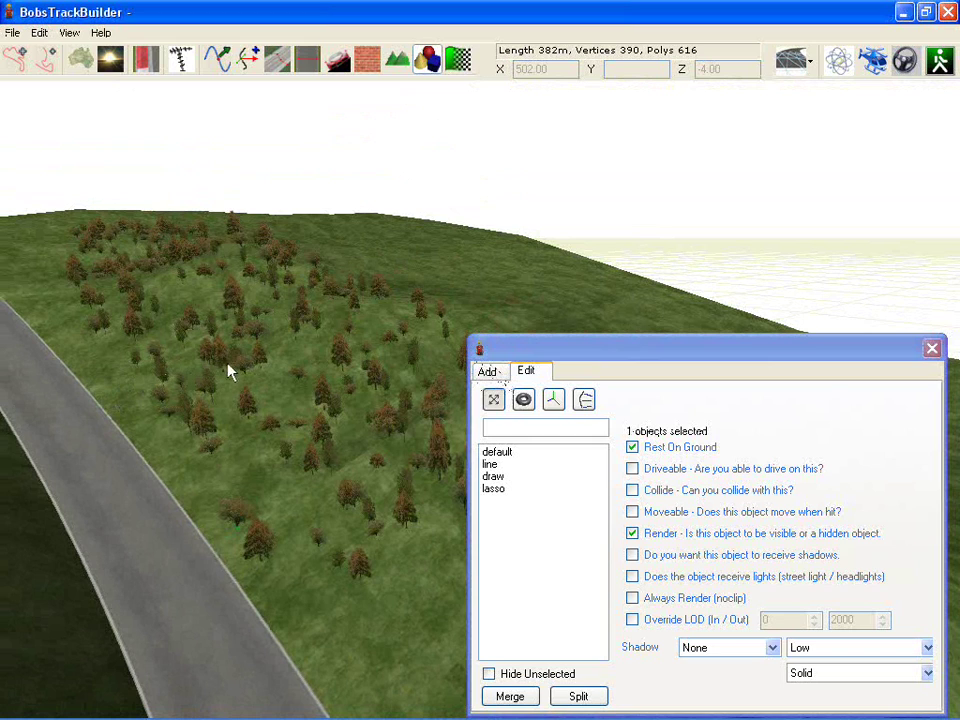
{"action": "left_click", "coordinate": [336, 351]}
{"action": "key", "text": "Delete"}
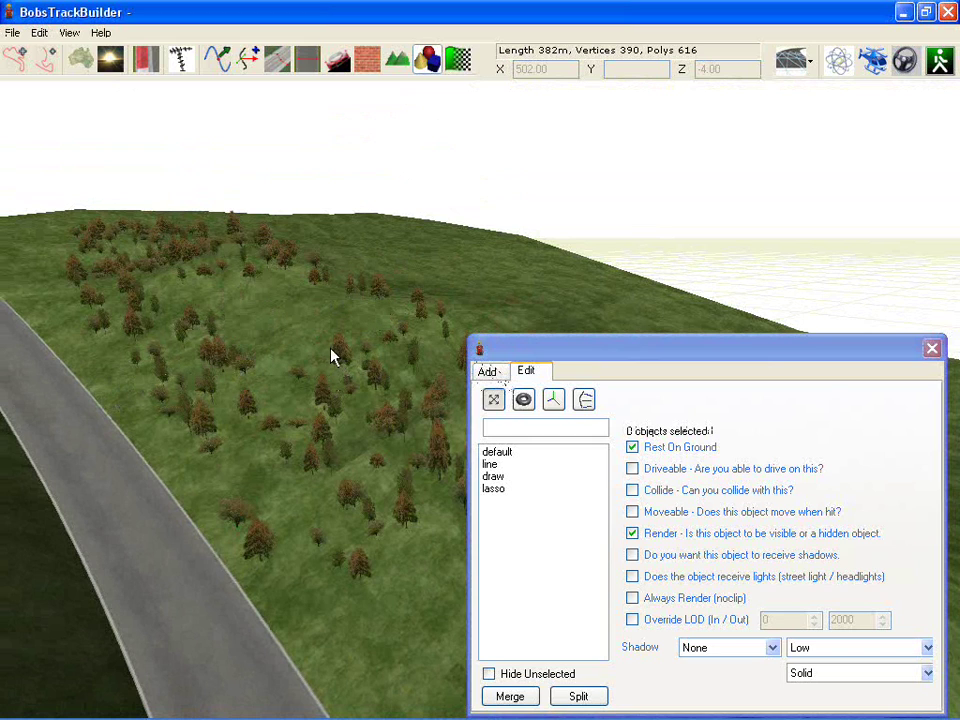
- Select the cluster of five trees near the road and rotate them together
{"action": "scroll", "coordinate": [266, 372], "scroll_direction": "up", "scroll_amount": 5}
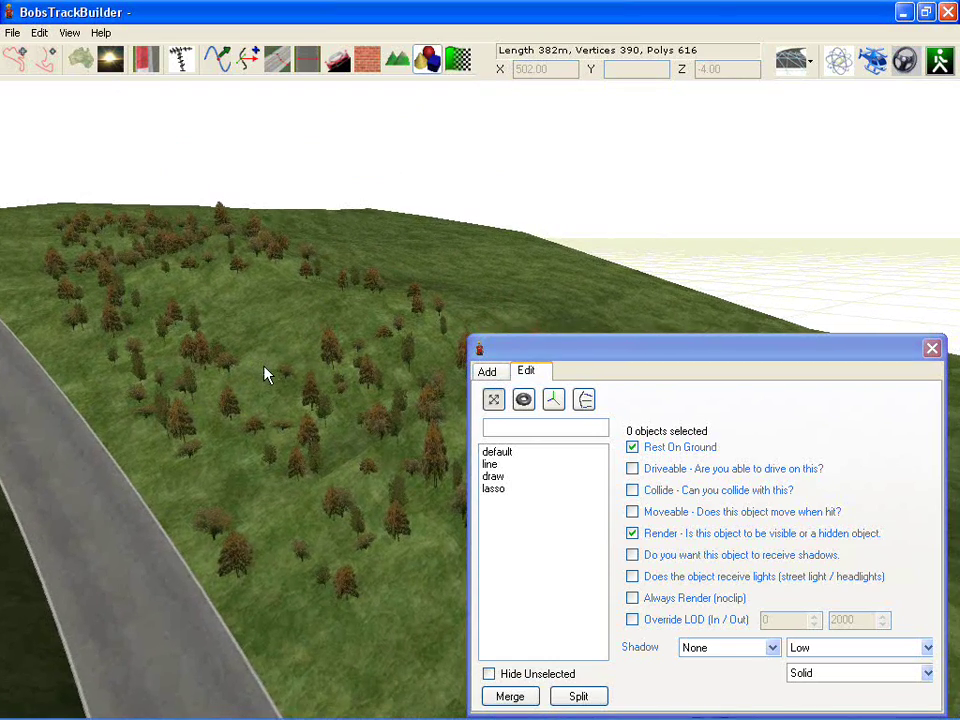
{"action": "right_click_drag", "start_coordinate": [258, 353], "coordinate": [305, 361]}
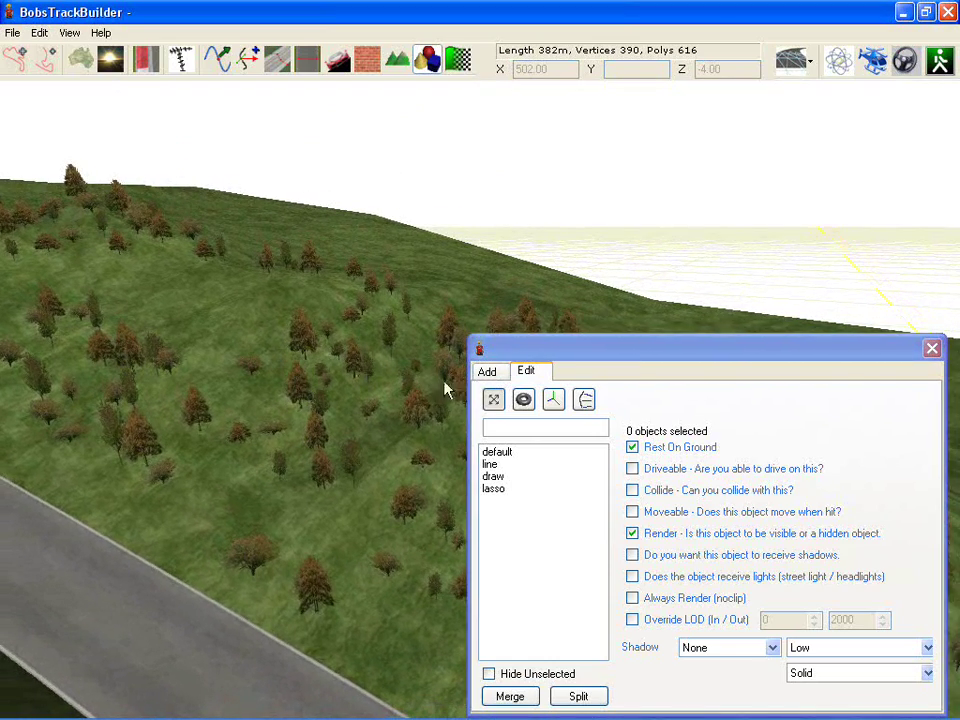
{"action": "left_click", "coordinate": [166, 434]}
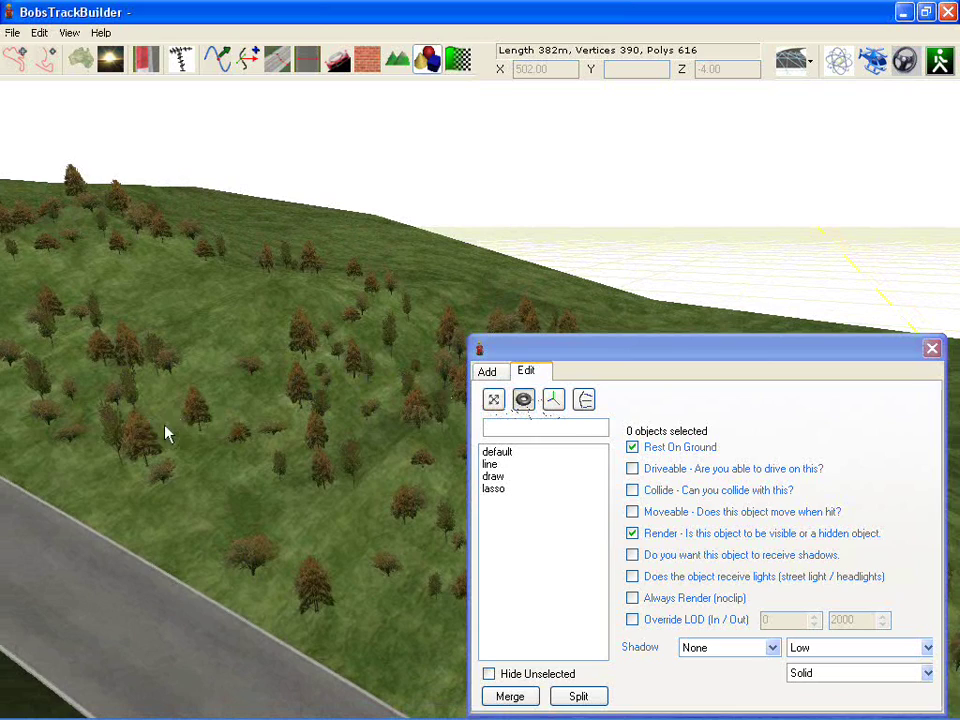
{"action": "left_click_drag", "start_coordinate": [254, 478], "coordinate": [203, 412]}
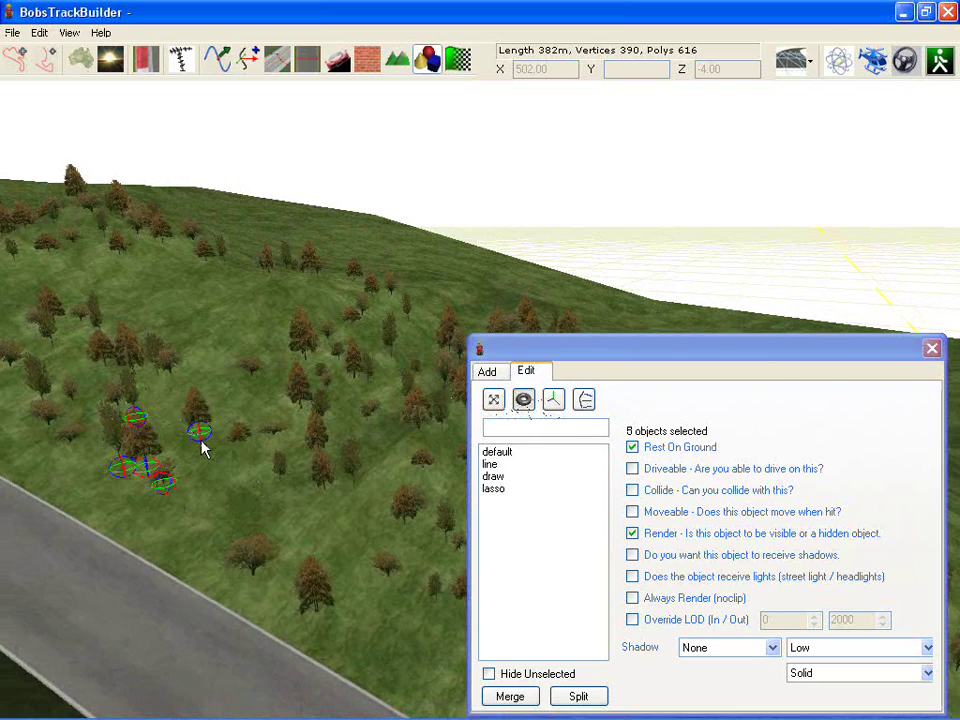
{"action": "scroll", "coordinate": [190, 438], "scroll_direction": "up", "scroll_amount": 2}
{"action": "right_click_drag", "start_coordinate": [140, 458], "coordinate": [257, 443]}
{"action": "scroll", "coordinate": [323, 450], "scroll_direction": "up", "scroll_amount": 4}
{"action": "left_click_drag", "start_coordinate": [208, 435], "coordinate": [262, 434]}
{"action": "right_click_drag", "start_coordinate": [262, 434], "coordinate": [405, 443]}
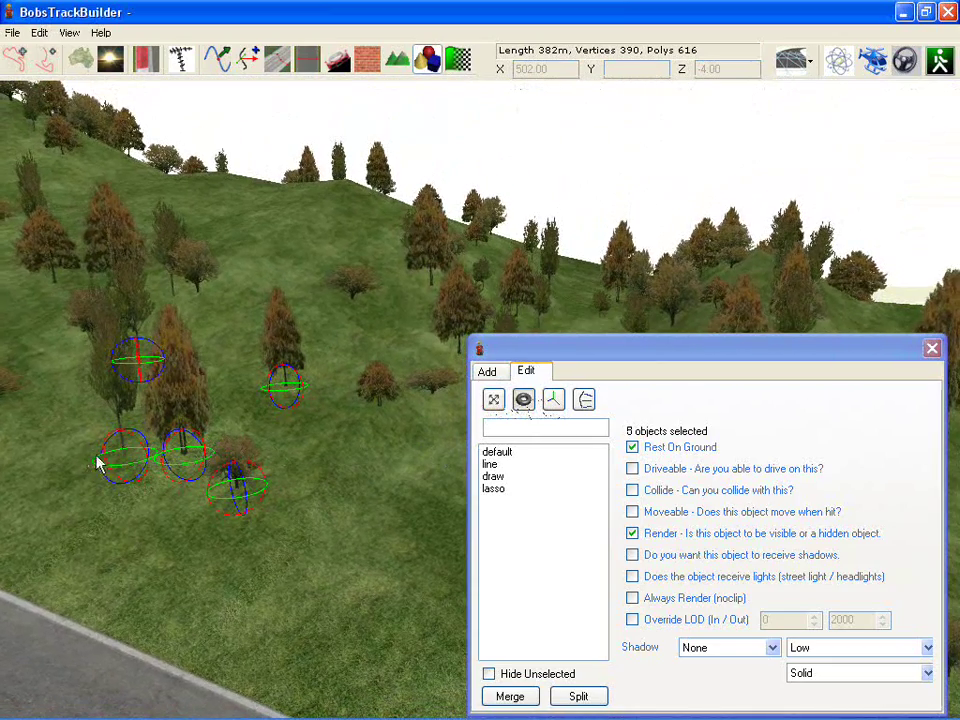
{"action": "right_click_drag", "start_coordinate": [97, 463], "coordinate": [94, 358]}
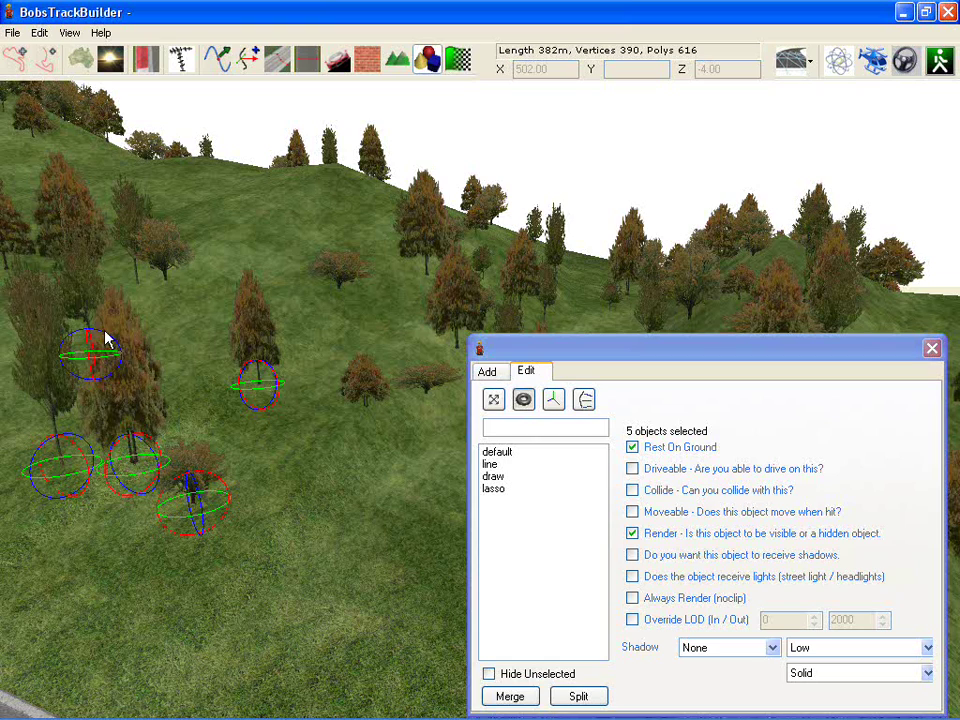
{"action": "mouse_move", "coordinate": [106, 338]}
{"action": "left_mouse_down"}
{"action": "mouse_move", "coordinate": [120, 343]}
{"action": "mouse_move", "coordinate": [81, 328]}
{"action": "mouse_move", "coordinate": [118, 341]}
{"action": "mouse_move", "coordinate": [106, 331]}
{"action": "left_mouse_up"}
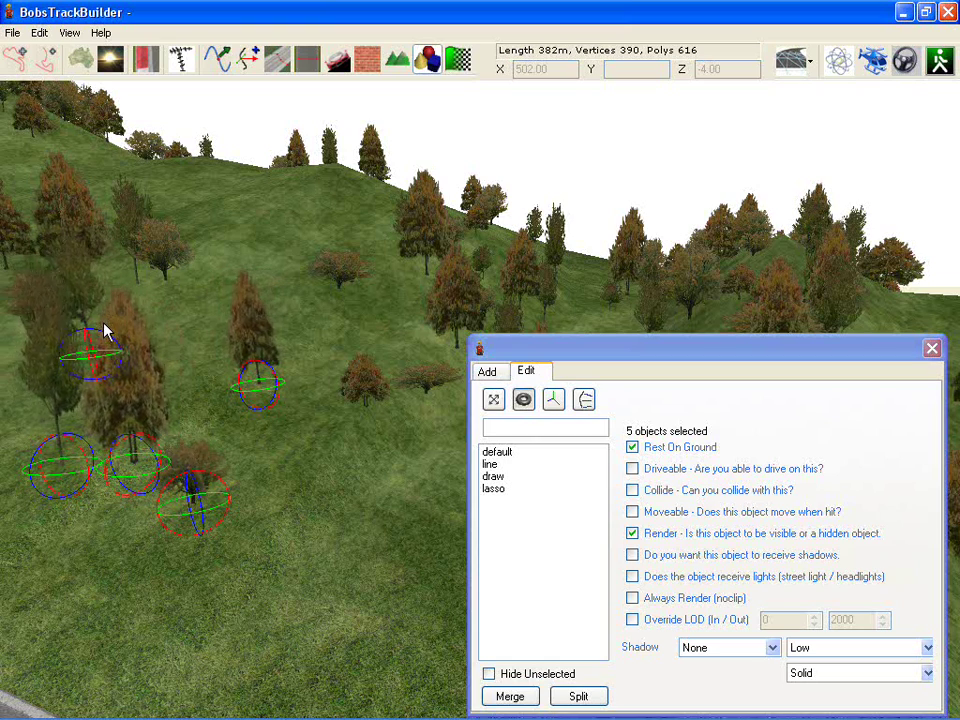
- Scale the five selected trees so they become taller and wider
{"action": "left_click", "coordinate": [493, 399]}
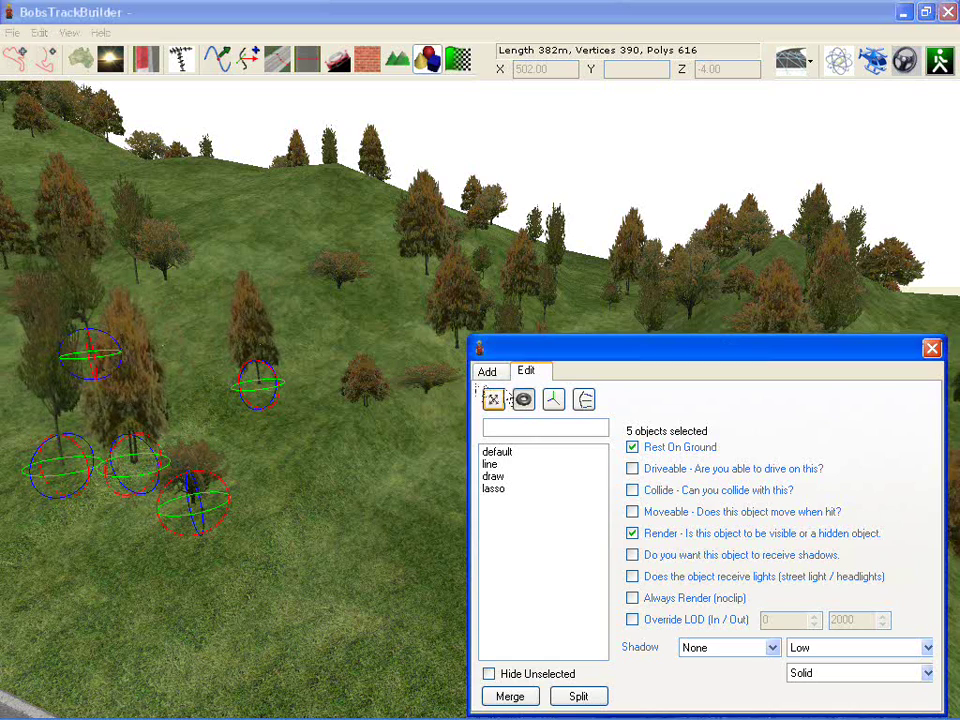
{"action": "left_click", "coordinate": [554, 400]}
{"action": "left_click_drag", "start_coordinate": [255, 362], "coordinate": [255, 345]}
{"action": "left_click_drag", "start_coordinate": [221, 492], "coordinate": [240, 506]}
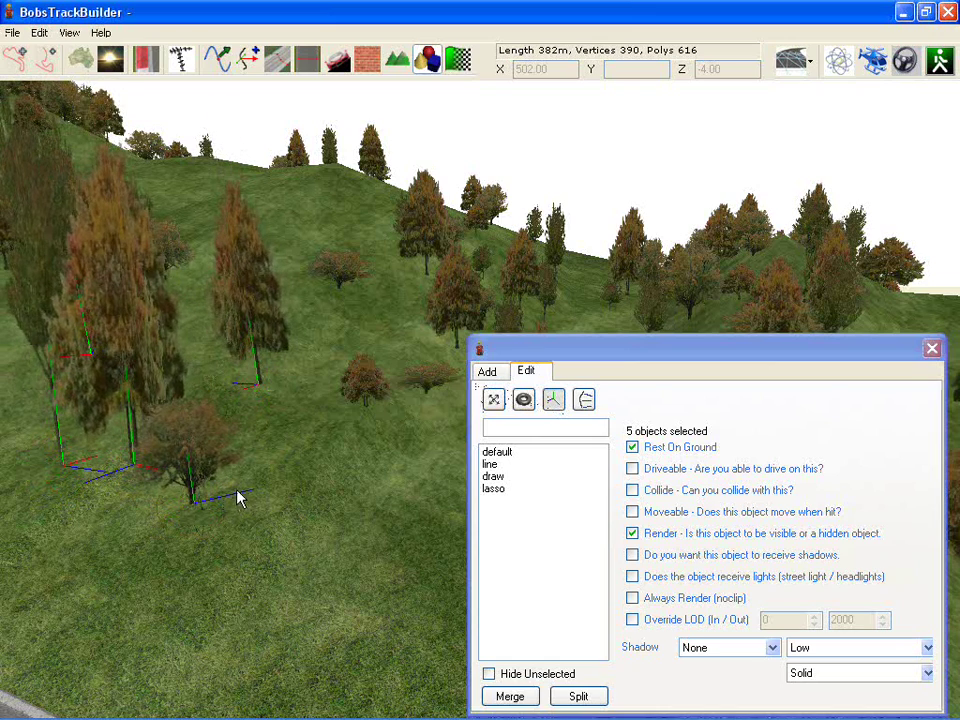
- Select all objects on the terrain and inspect the plantings on both sides of the road
{"action": "scroll", "coordinate": [238, 494], "scroll_direction": "down", "scroll_amount": 2}
{"action": "middle_click_drag", "start_coordinate": [229, 487], "coordinate": [103, 504]}
{"action": "scroll", "coordinate": [103, 504], "scroll_direction": "down", "scroll_amount": 3}
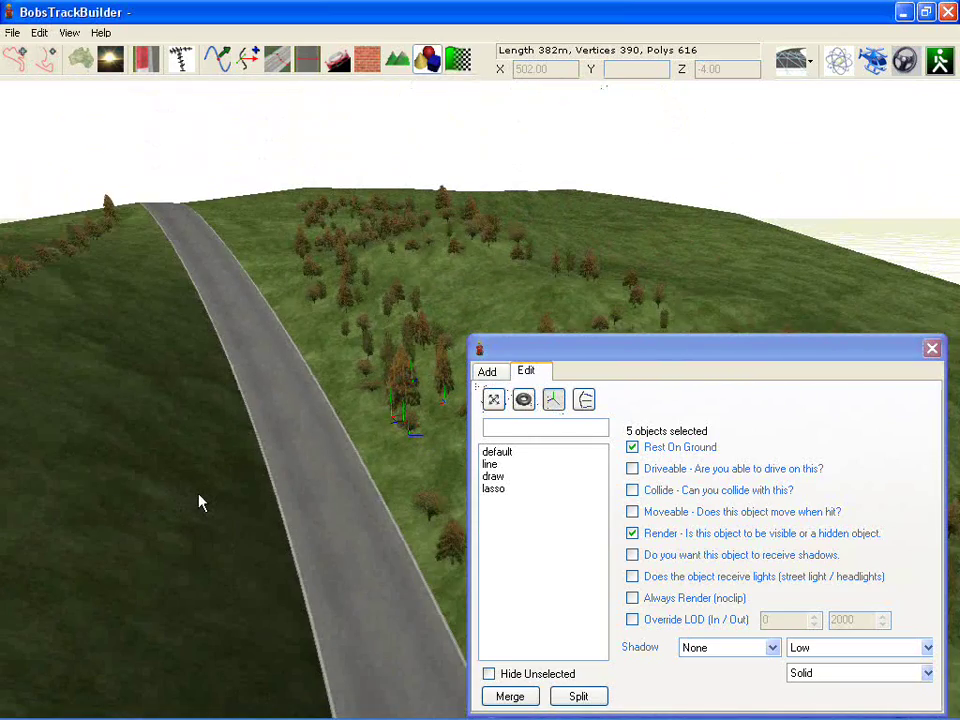
{"action": "key", "text": "ctrl+a"}
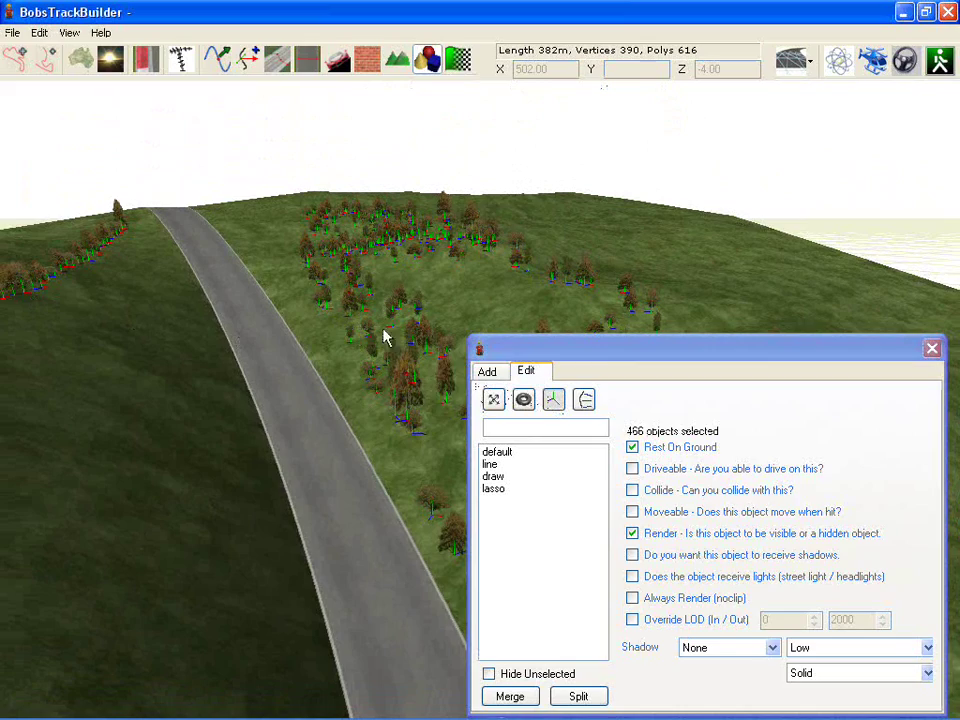
{"action": "right_click_drag", "start_coordinate": [395, 410], "coordinate": [117, 402]}
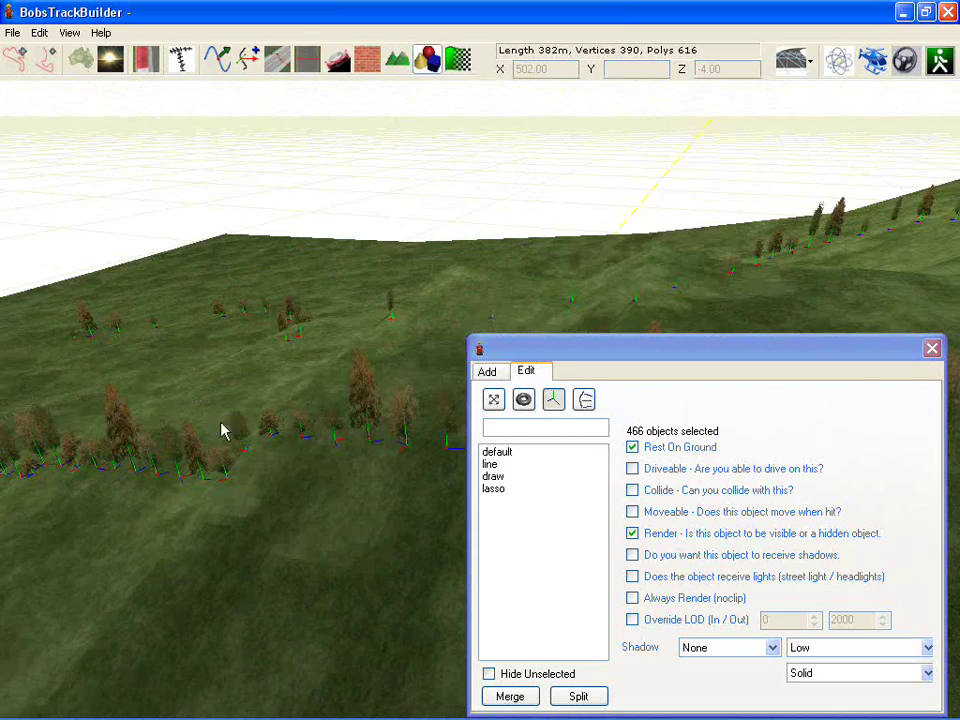
{"action": "right_click_drag", "start_coordinate": [361, 424], "coordinate": [259, 432]}
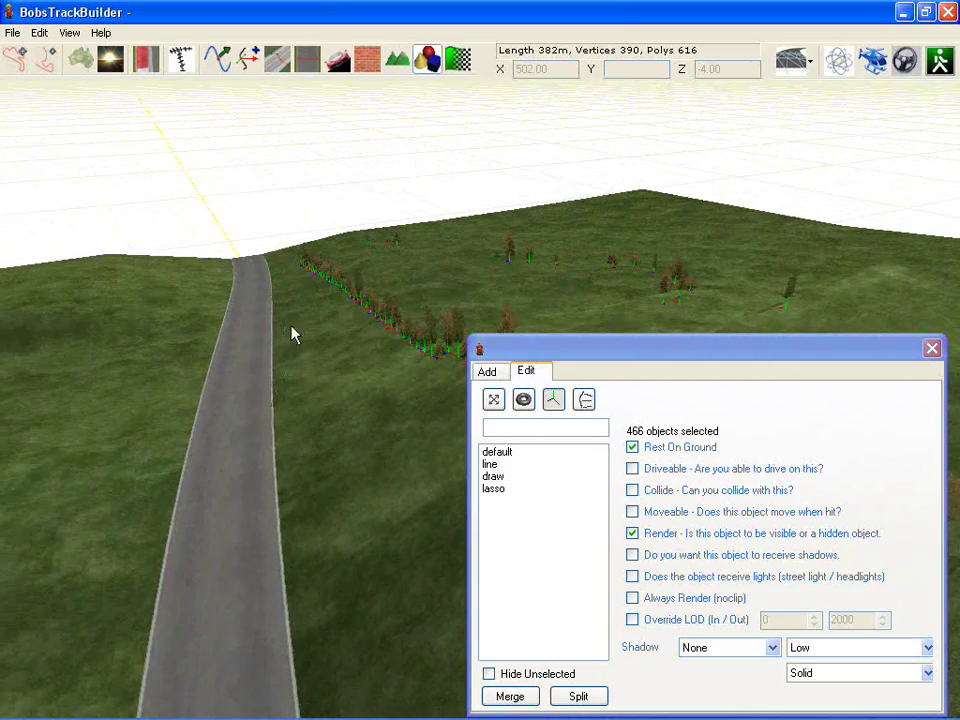
{"action": "right_click_drag", "start_coordinate": [291, 326], "coordinate": [675, 338]}
{"action": "scroll", "coordinate": [295, 316], "scroll_direction": "up", "scroll_amount": 3}
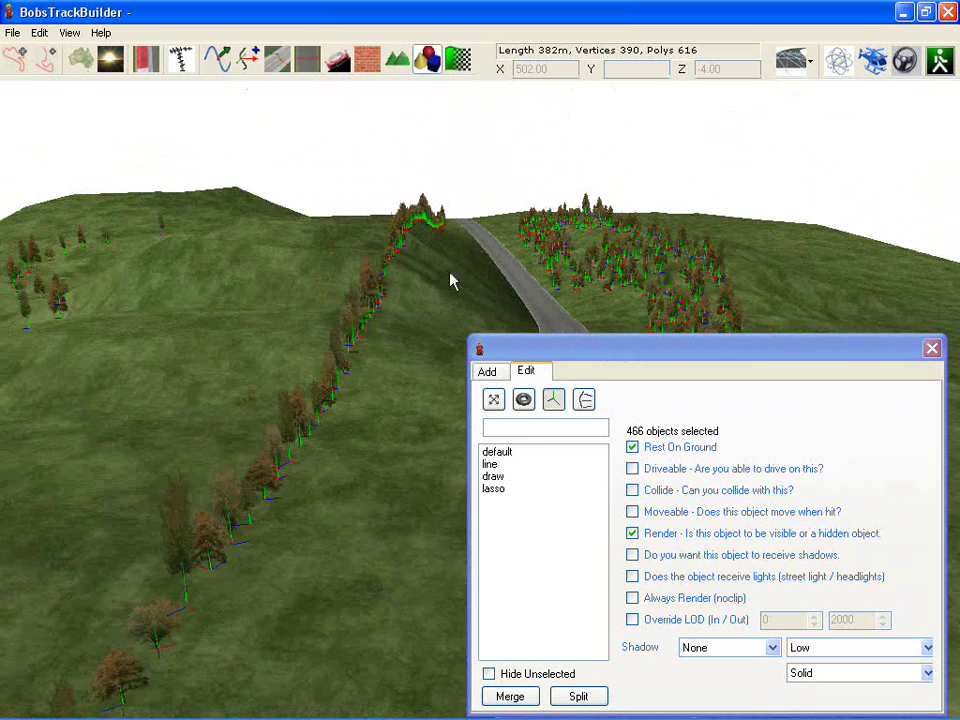
{"action": "middle_click_drag", "start_coordinate": [446, 268], "coordinate": [437, 263]}
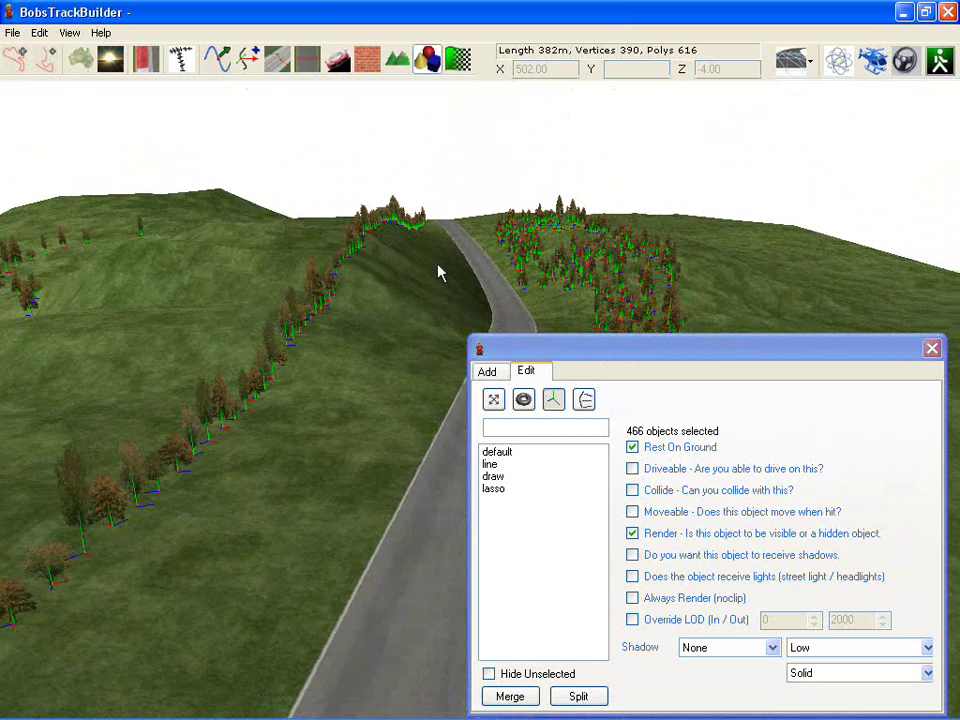
- Turn on hiding of unselected groups and show the line, draw and lasso groups individually, ending on the line group
{"action": "left_click", "coordinate": [518, 466]}
{"action": "left_click", "coordinate": [521, 676]}
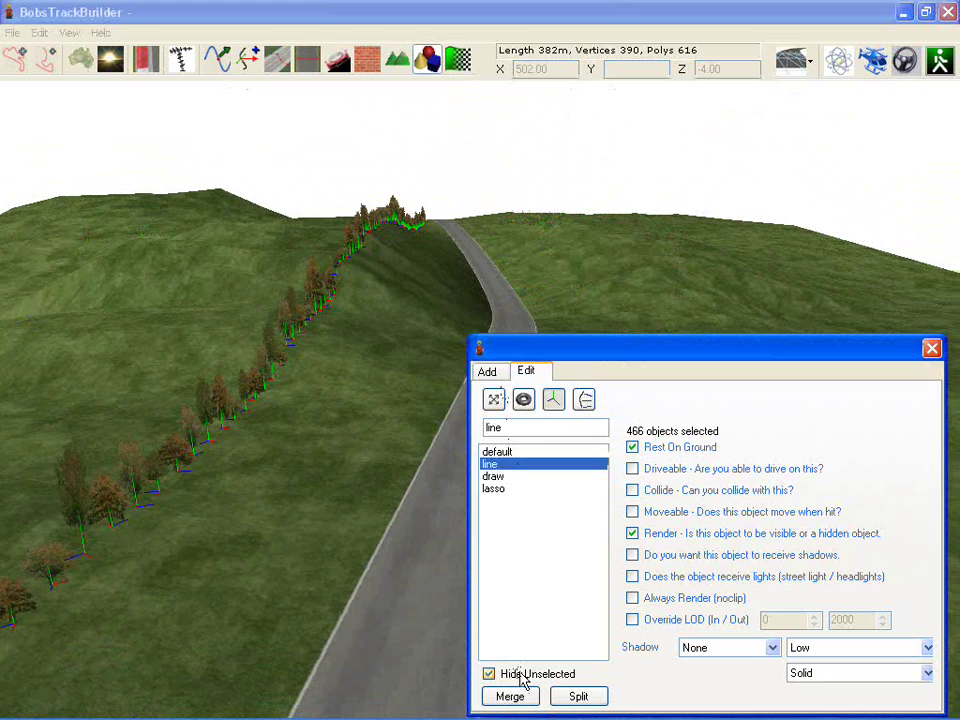
{"action": "left_click", "coordinate": [505, 477]}
{"action": "left_click", "coordinate": [508, 490]}
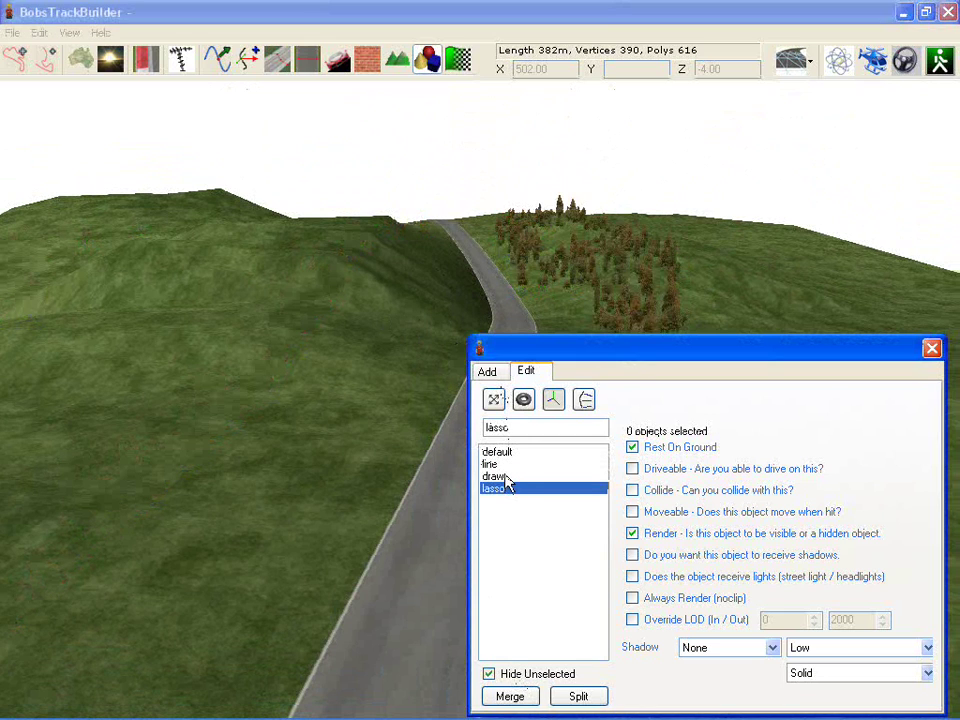
{"action": "left_click", "coordinate": [505, 477]}
{"action": "left_click", "coordinate": [491, 464]}
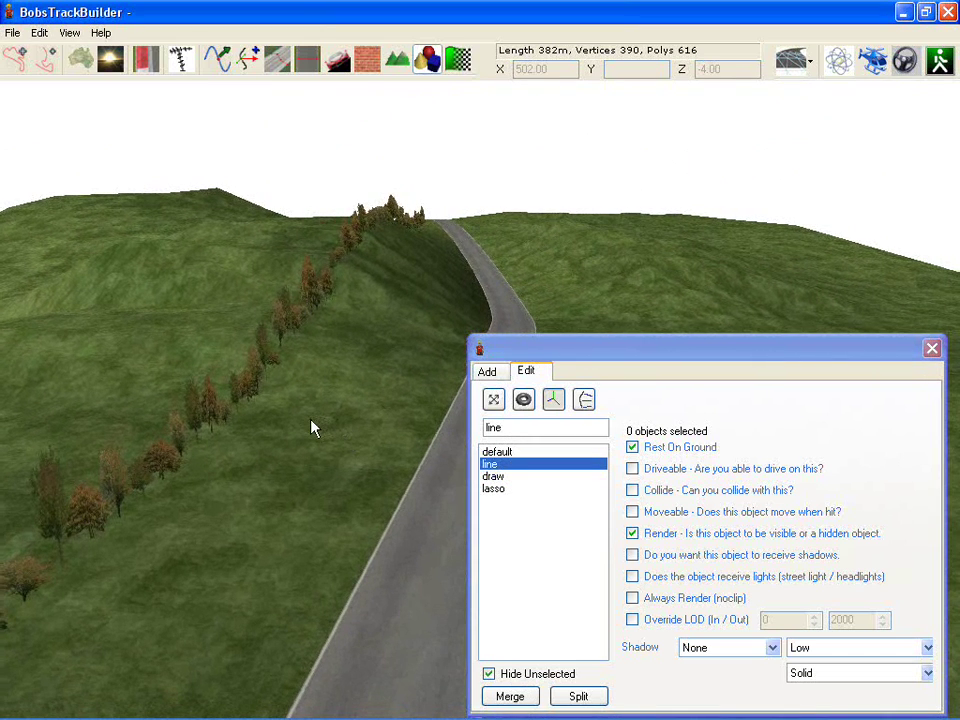
- Select all trees in the line group and align them to the track so they follow the road's left edge
{"action": "key", "text": "ctrl+a"}
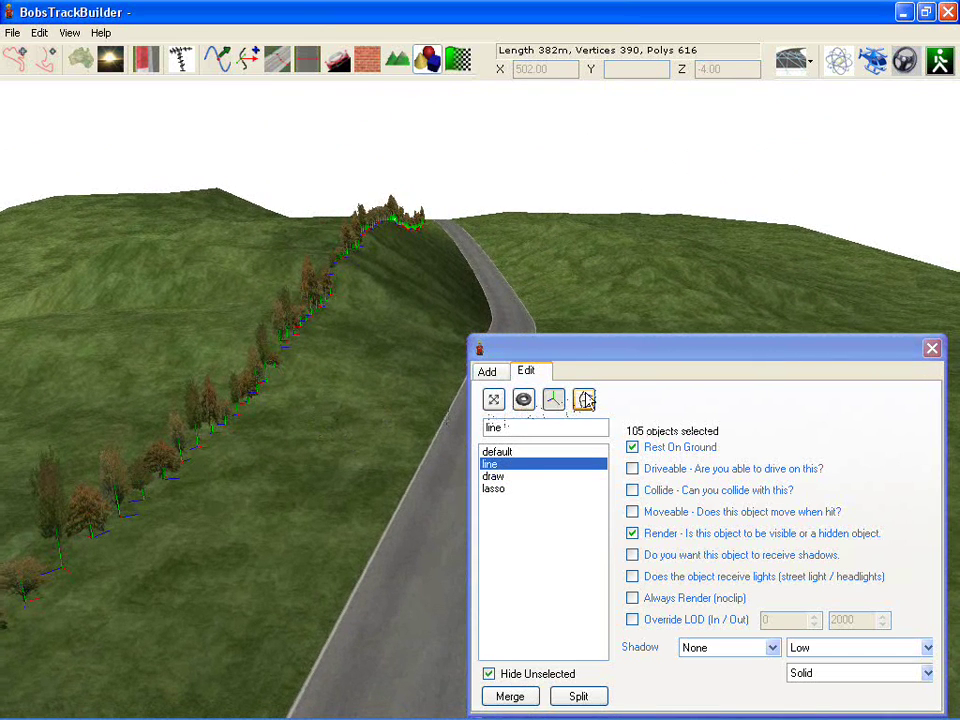
{"action": "left_click", "coordinate": [586, 400]}
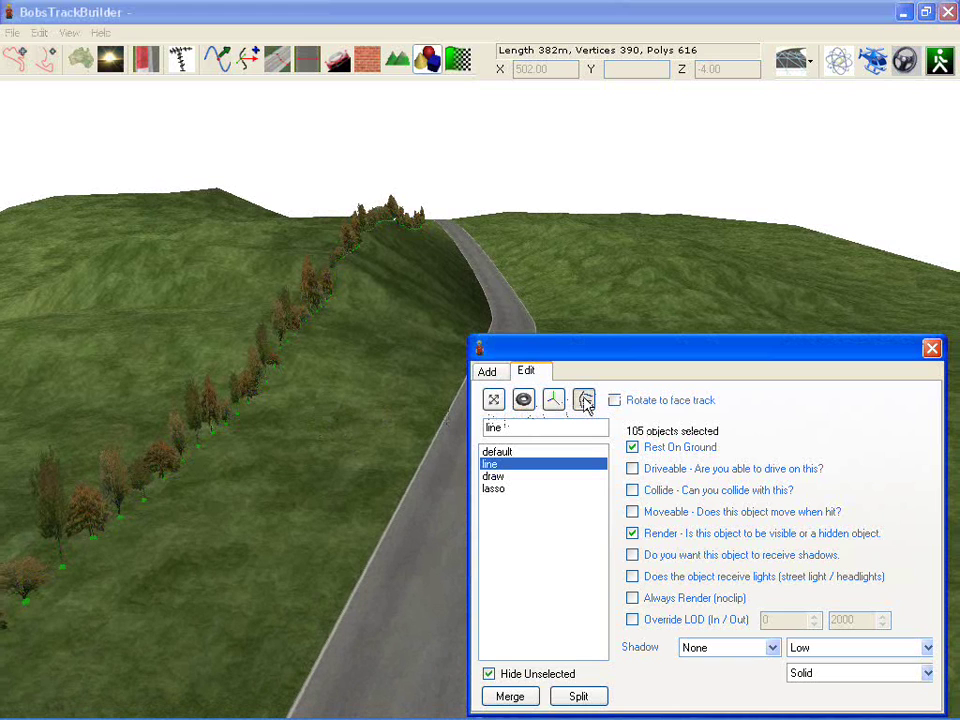
{"action": "right_click_drag", "start_coordinate": [358, 420], "coordinate": [317, 396]}
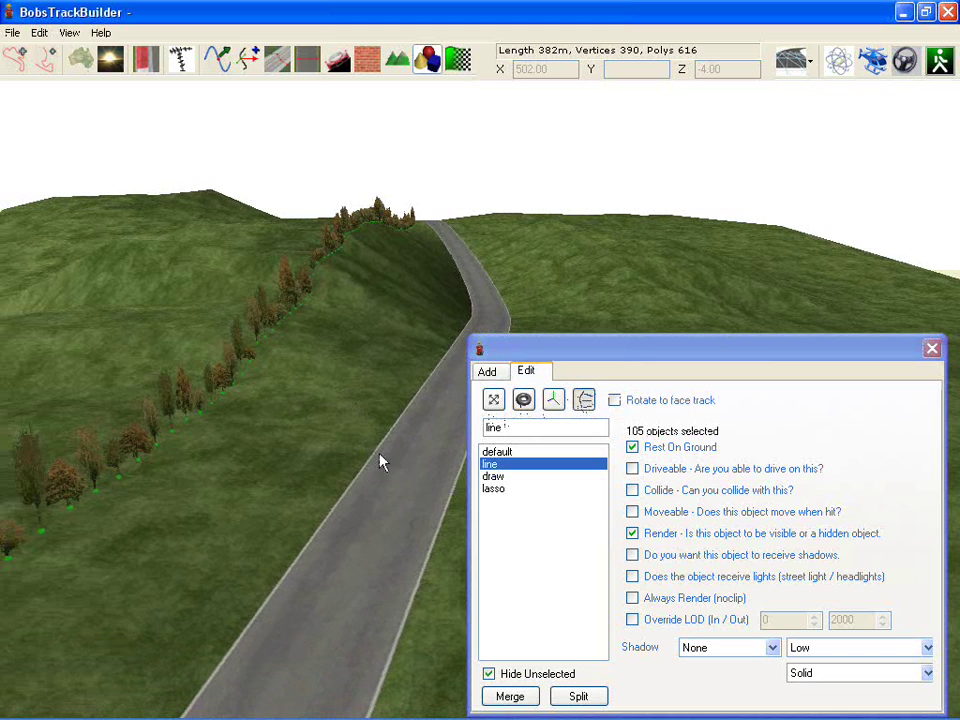
{"action": "left_click", "coordinate": [333, 484]}
{"action": "left_click_drag", "start_coordinate": [333, 484], "coordinate": [149, 476]}
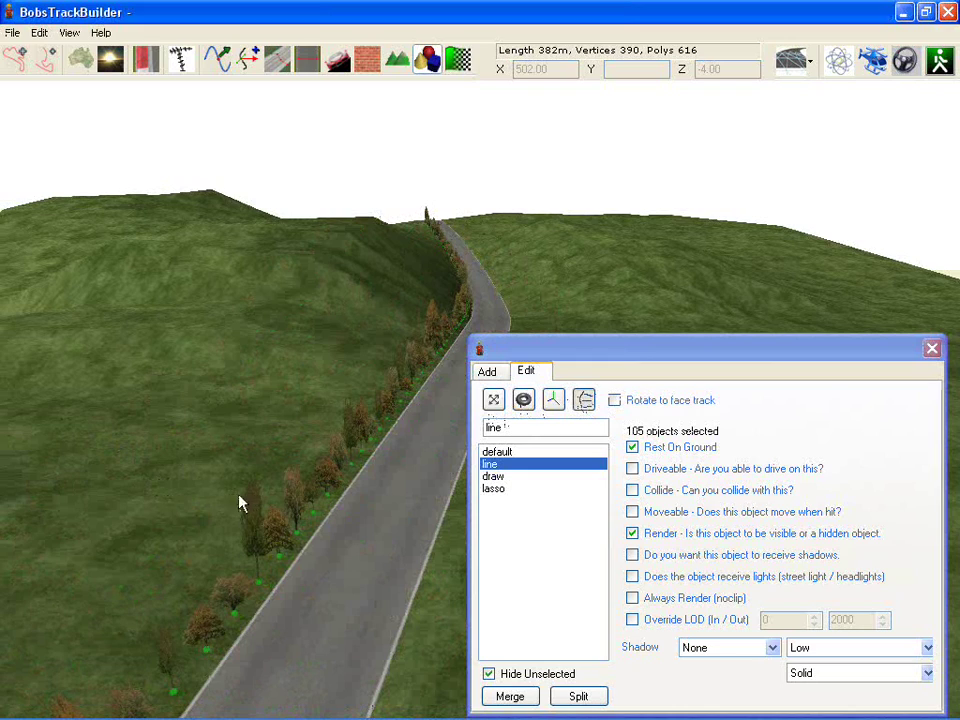
- Switch the objects being added from Trees to Shed and place a line of sheds with 20.00 separation along the road's right side
{"action": "right_click_drag", "start_coordinate": [240, 494], "coordinate": [393, 508]}
{"action": "left_click", "coordinate": [490, 376]}
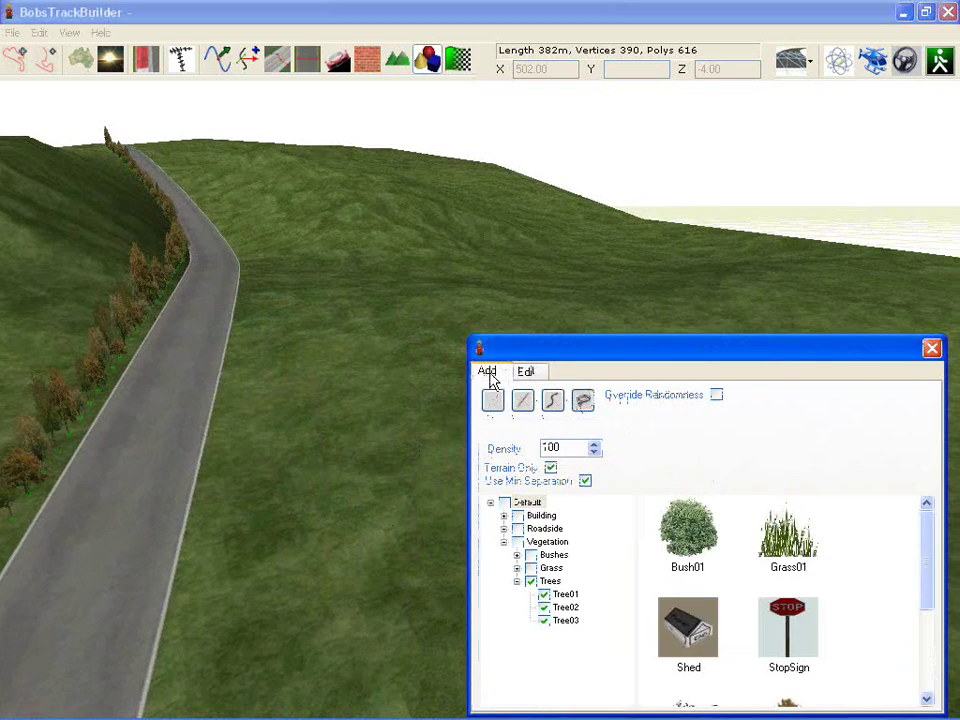
{"action": "left_click", "coordinate": [531, 582]}
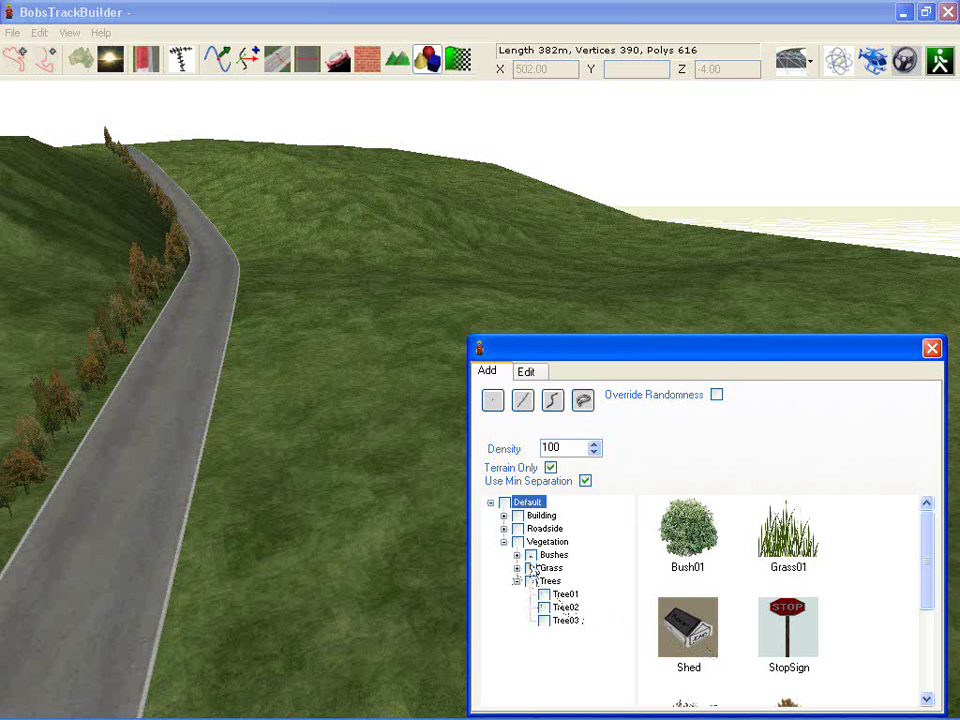
{"action": "left_click", "coordinate": [700, 635]}
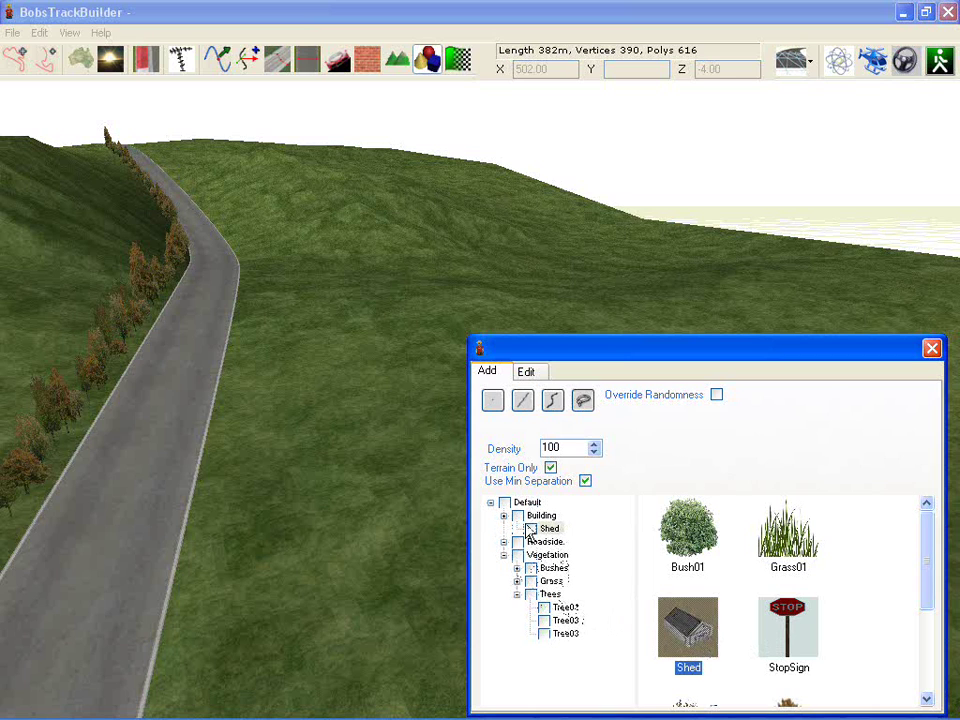
{"action": "left_click", "coordinate": [522, 400]}
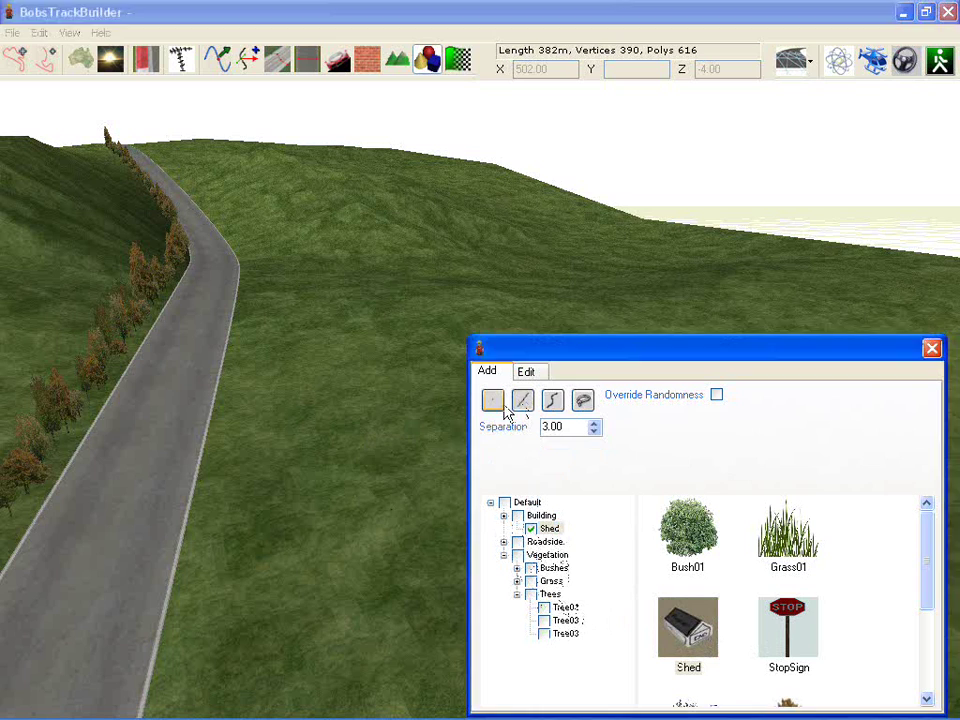
{"action": "left_click_drag", "start_coordinate": [566, 427], "coordinate": [497, 430]}
{"action": "type", "text": "20"}
{"action": "left_click", "coordinate": [410, 425]}
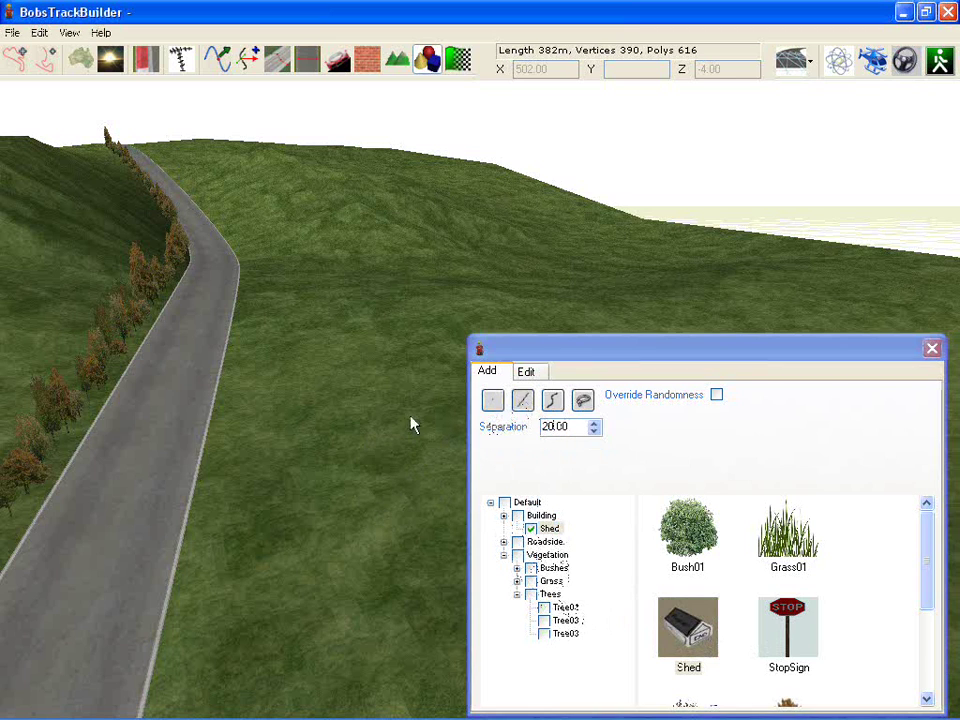
{"action": "left_click_drag", "start_coordinate": [347, 551], "coordinate": [180, 167]}
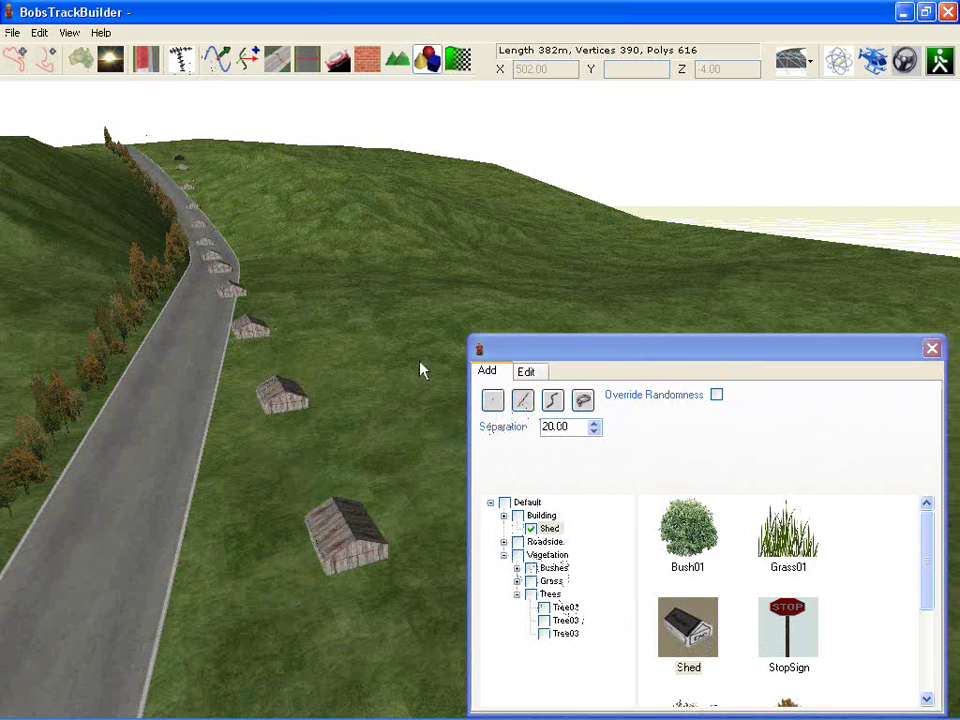
- Show only the new line group of sheds and align it to the road's right edge
{"action": "left_click", "coordinate": [526, 371]}
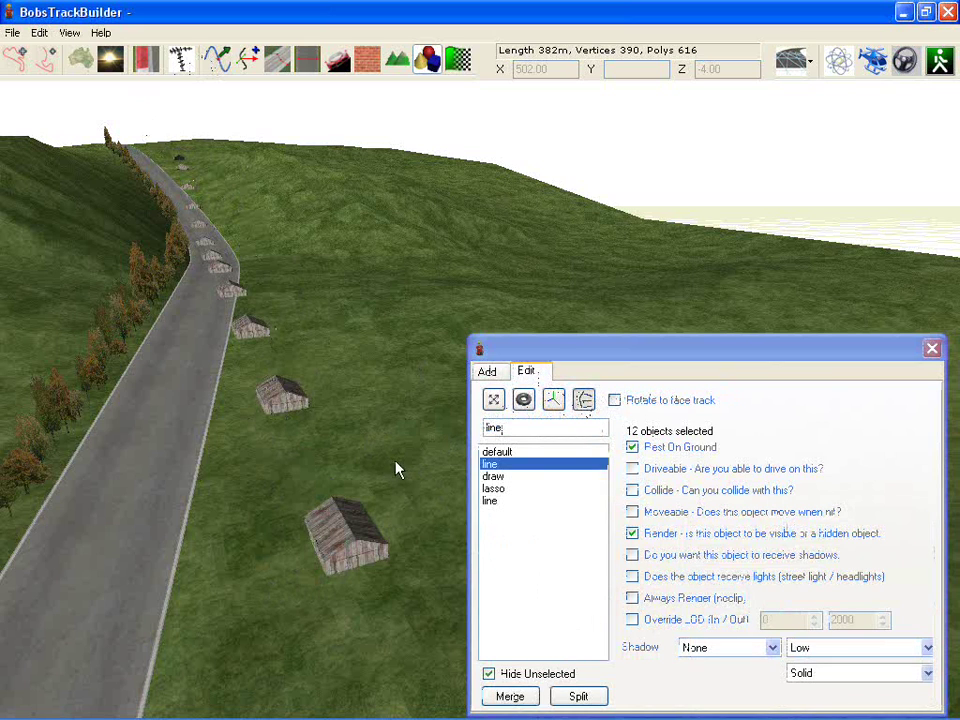
{"action": "left_click", "coordinate": [513, 502]}
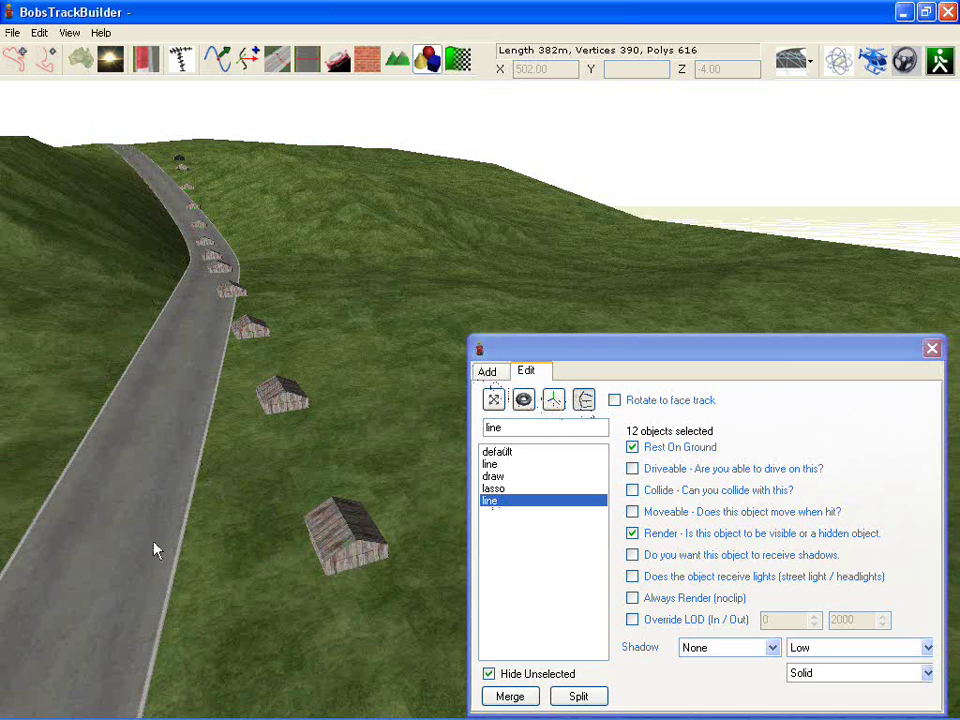
{"action": "left_click_drag", "start_coordinate": [155, 550], "coordinate": [38, 380]}
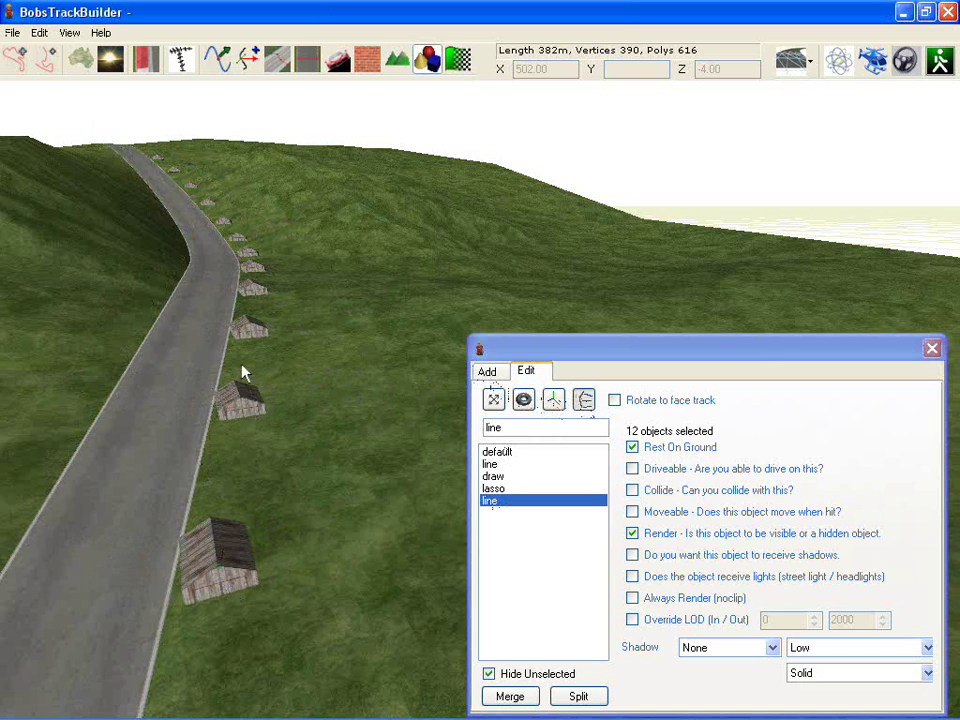
- Rotate all sheds in the group together about their vertical axis
{"action": "right_click_drag", "start_coordinate": [251, 240], "coordinate": [205, 295]}
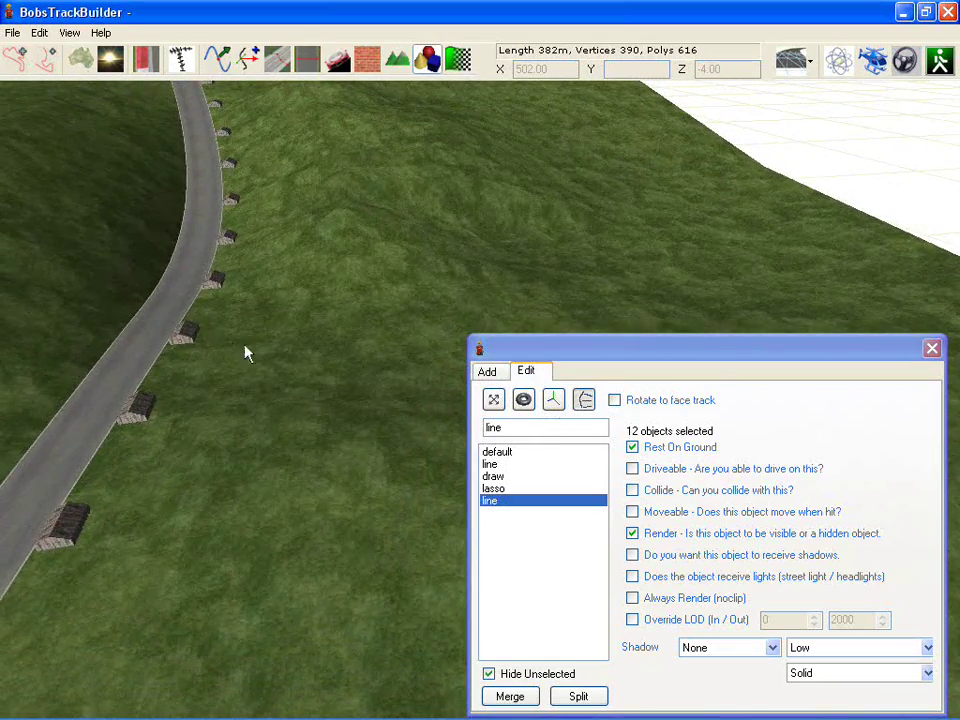
{"action": "right_click_drag", "start_coordinate": [245, 346], "coordinate": [347, 334]}
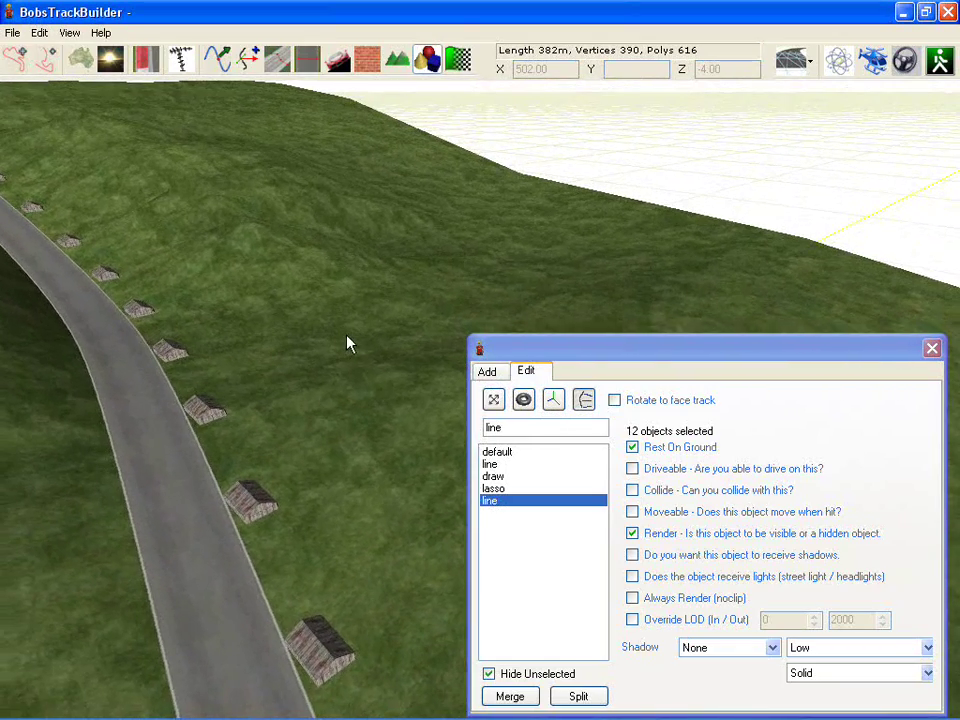
{"action": "left_click", "coordinate": [522, 402]}
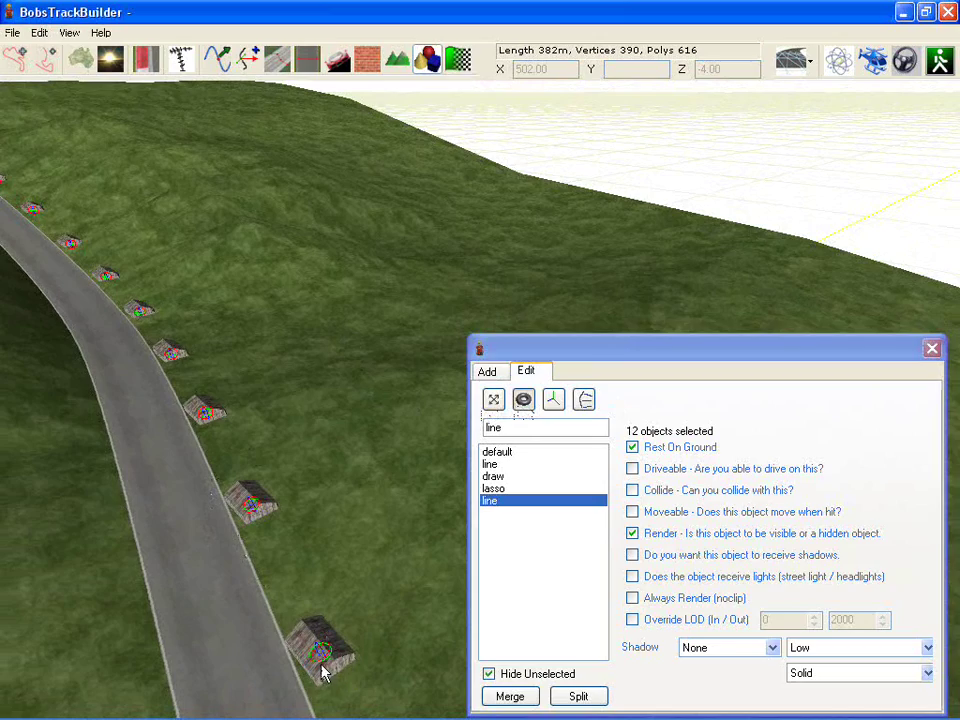
{"action": "right_click_drag", "start_coordinate": [322, 666], "coordinate": [306, 524]}
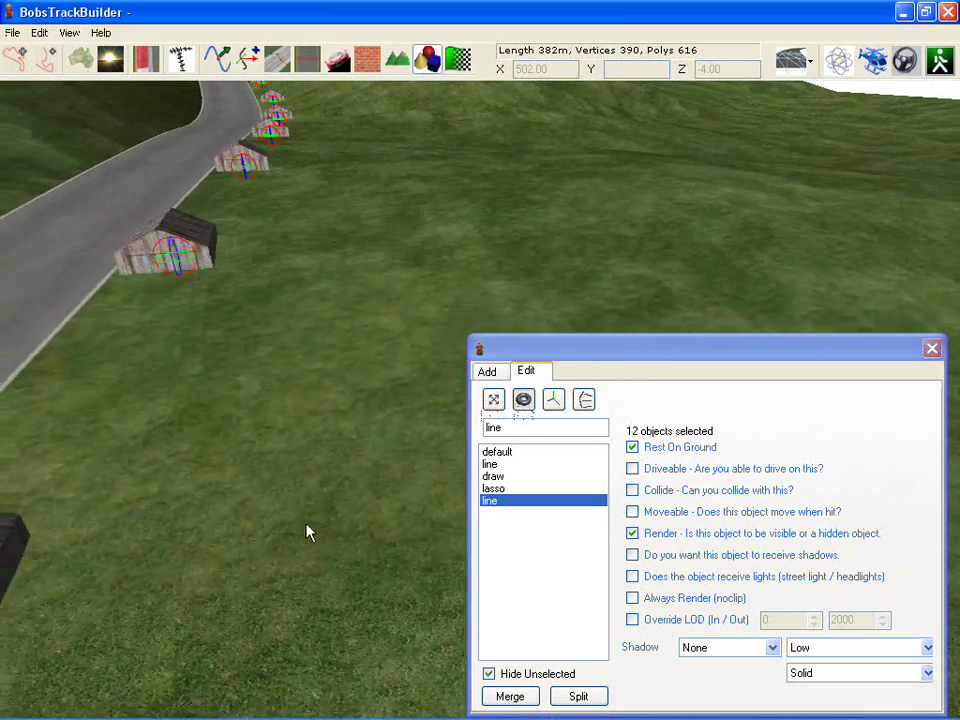
{"action": "scroll", "coordinate": [300, 530], "scroll_direction": "up", "scroll_amount": 3}
{"action": "left_click_drag", "start_coordinate": [167, 611], "coordinate": [381, 441]}
- Select only the two nearest sheds and rotate them together so their long sides face the viewer
{"action": "left_click", "coordinate": [265, 252]}
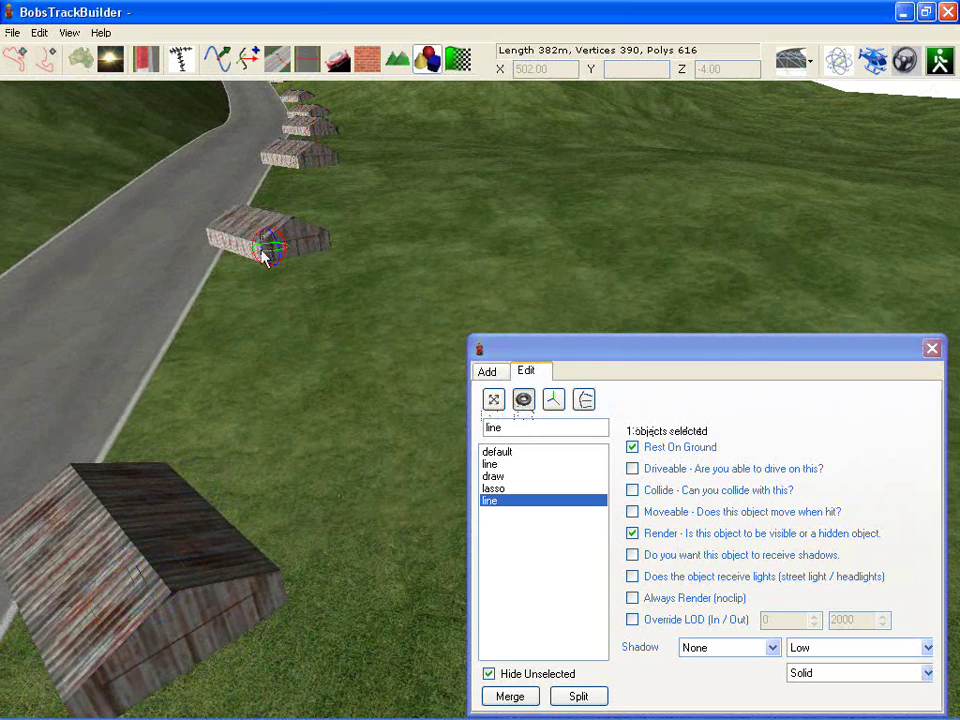
{"action": "left_click", "coordinate": [146, 544], "text": "ctrl"}
{"action": "left_click_drag", "start_coordinate": [161, 561], "coordinate": [233, 568]}
{"action": "right_click_drag", "start_coordinate": [221, 408], "coordinate": [256, 380]}
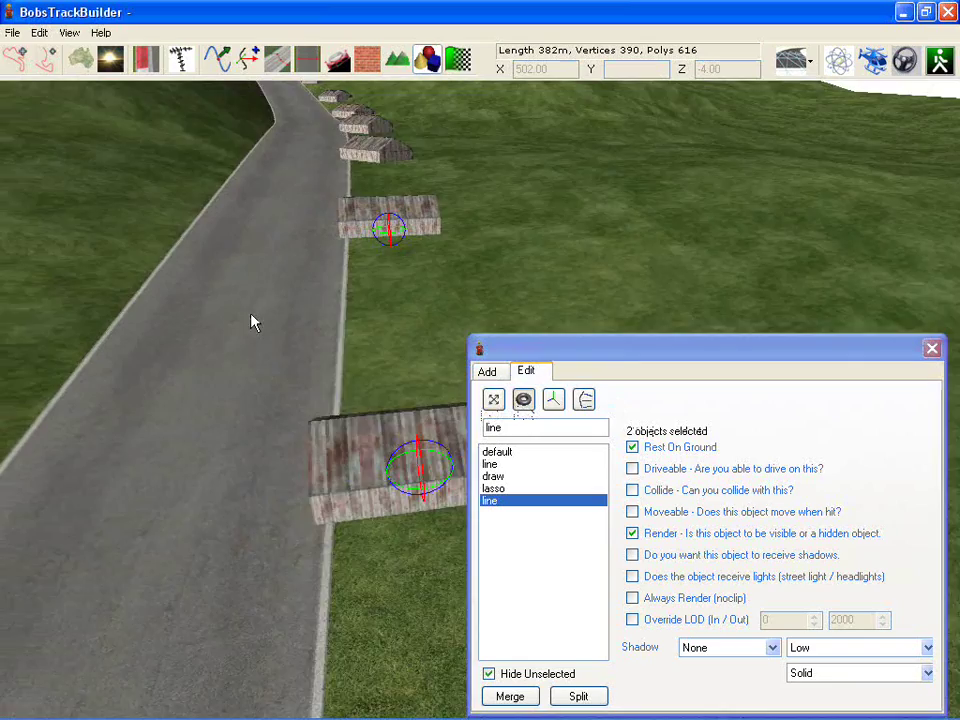
- Select all sheds, turn on Rotate to face track, and align them to the track's right edge
{"action": "mouse_move", "coordinate": [251, 322]}
{"action": "right_mouse_down"}
{"action": "mouse_move", "coordinate": [251, 360]}
{"action": "mouse_move", "coordinate": [257, 279]}
{"action": "mouse_move", "coordinate": [281, 332]}
{"action": "mouse_move", "coordinate": [256, 334]}
{"action": "right_mouse_up"}
{"action": "scroll", "coordinate": [281, 332], "scroll_direction": "down", "scroll_amount": 3}
{"action": "key", "text": "ctrl+a"}
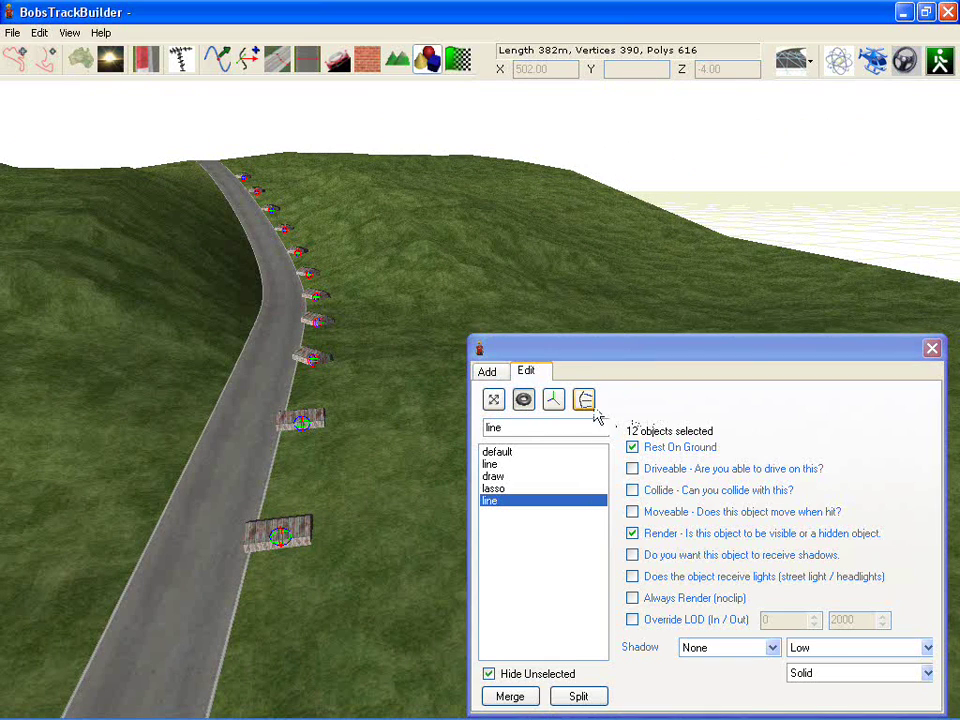
{"action": "left_click", "coordinate": [585, 400]}
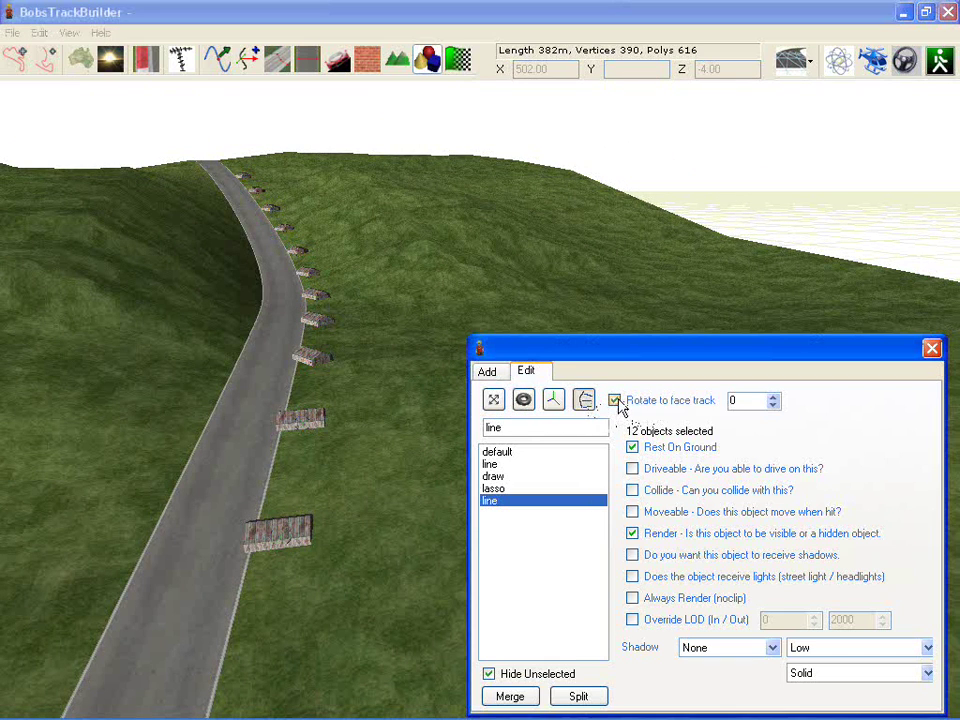
{"action": "left_click", "coordinate": [338, 455]}
{"action": "left_click_drag", "start_coordinate": [259, 458], "coordinate": [195, 458]}
{"action": "scroll", "coordinate": [196, 466], "scroll_direction": "down", "scroll_amount": 2}
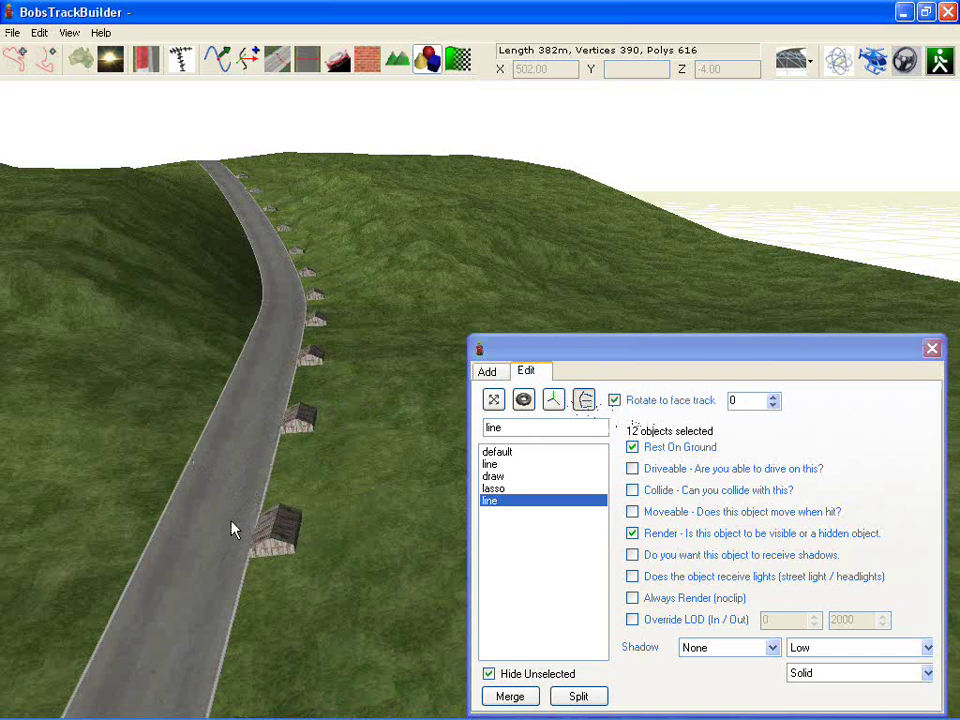
- Set the Rotate to face track angle to 90 and realign the sheds along the road's right edge
{"action": "scroll", "coordinate": [231, 522], "scroll_direction": "up", "scroll_amount": 3}
{"action": "middle_click_drag", "start_coordinate": [231, 523], "coordinate": [299, 439]}
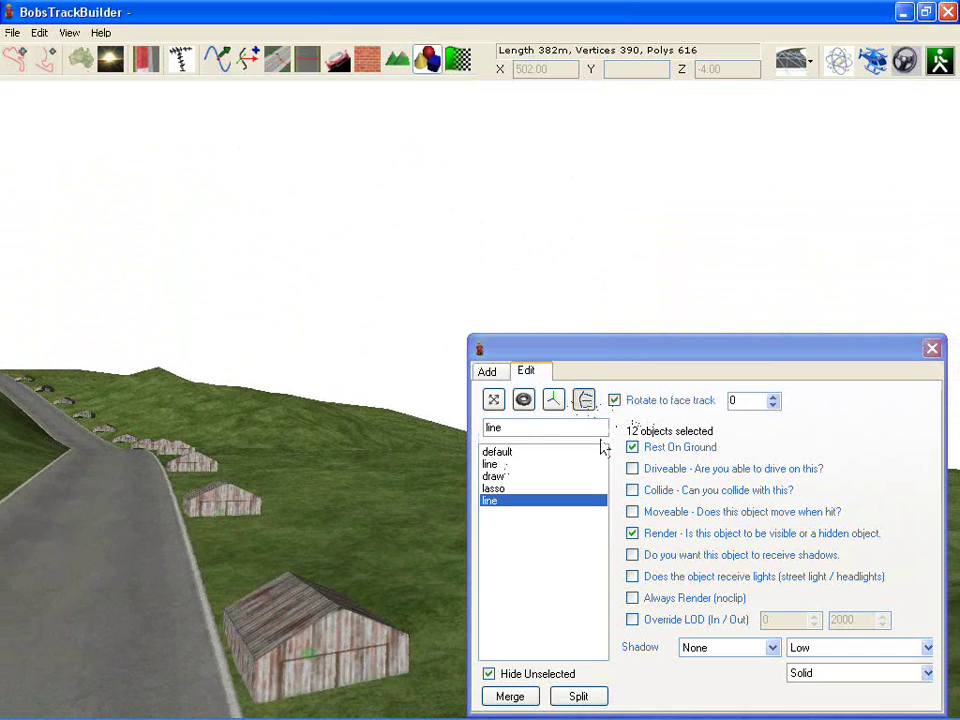
{"action": "double_click", "coordinate": [754, 400]}
{"action": "type", "text": "90"}
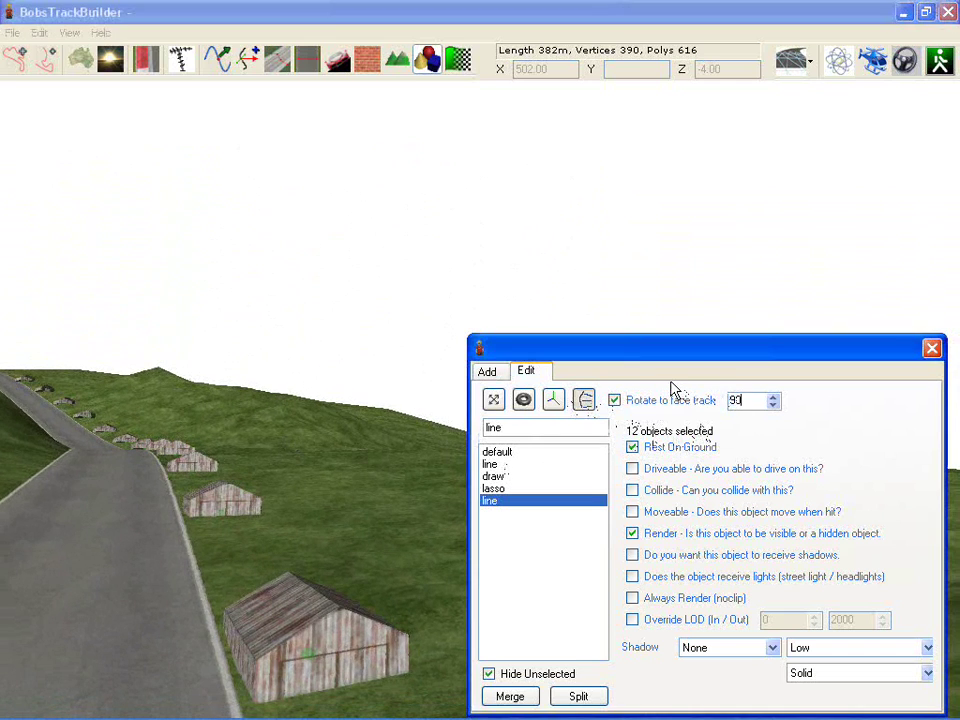
{"action": "left_click_drag", "start_coordinate": [20, 621], "coordinate": [1, 552]}
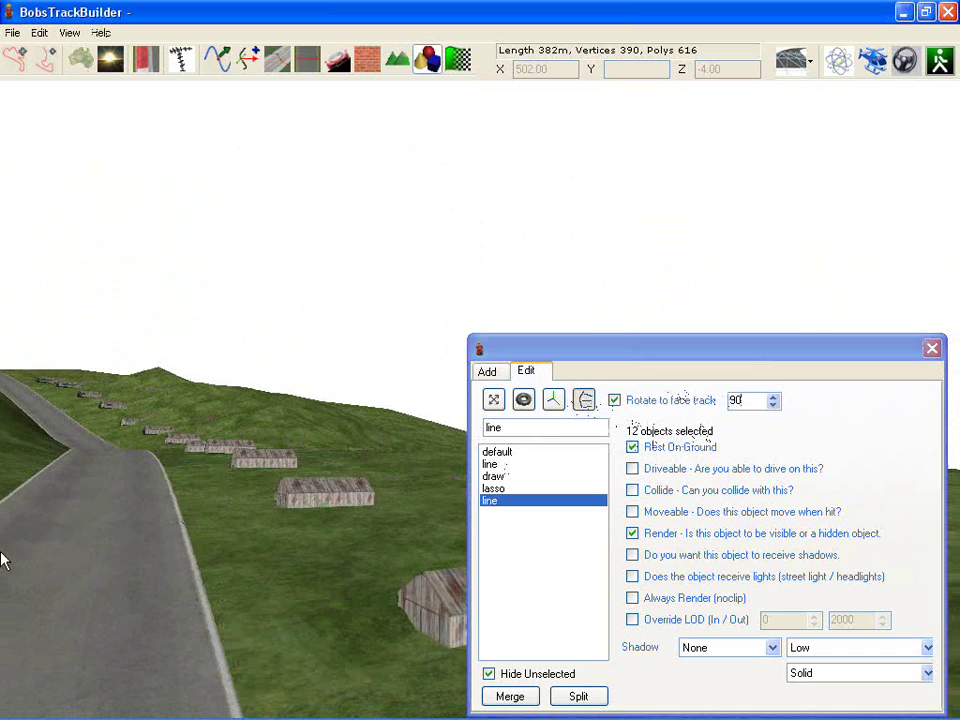
{"action": "middle_click_drag", "start_coordinate": [298, 546], "coordinate": [367, 503]}
{"action": "left_click_drag", "start_coordinate": [207, 444], "coordinate": [229, 450]}
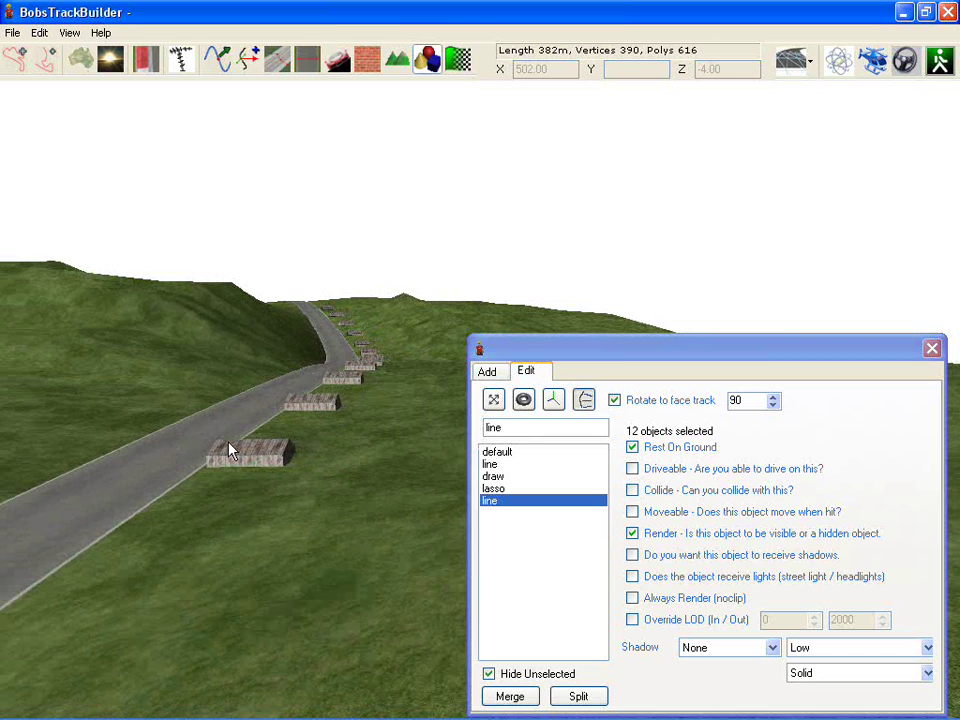
- Examine the spacing and orientation of the aligned sheds along the road from several viewpoints
{"action": "middle_click_drag", "start_coordinate": [245, 419], "coordinate": [295, 504]}
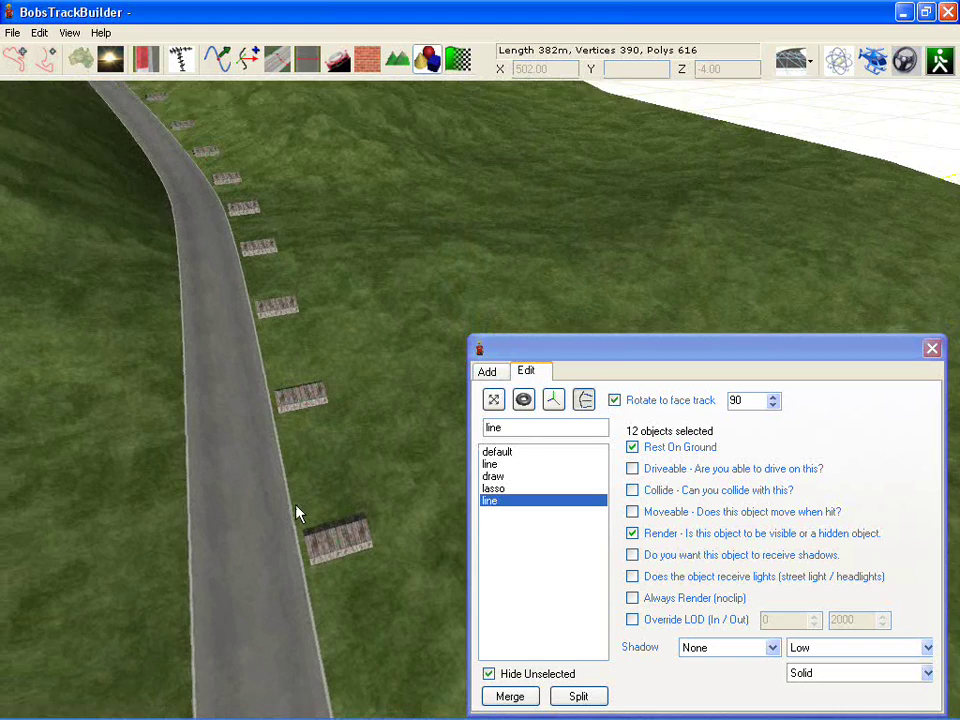
{"action": "right_click_drag", "start_coordinate": [296, 513], "coordinate": [289, 508]}
{"action": "right_click_drag", "start_coordinate": [193, 267], "coordinate": [173, 232]}
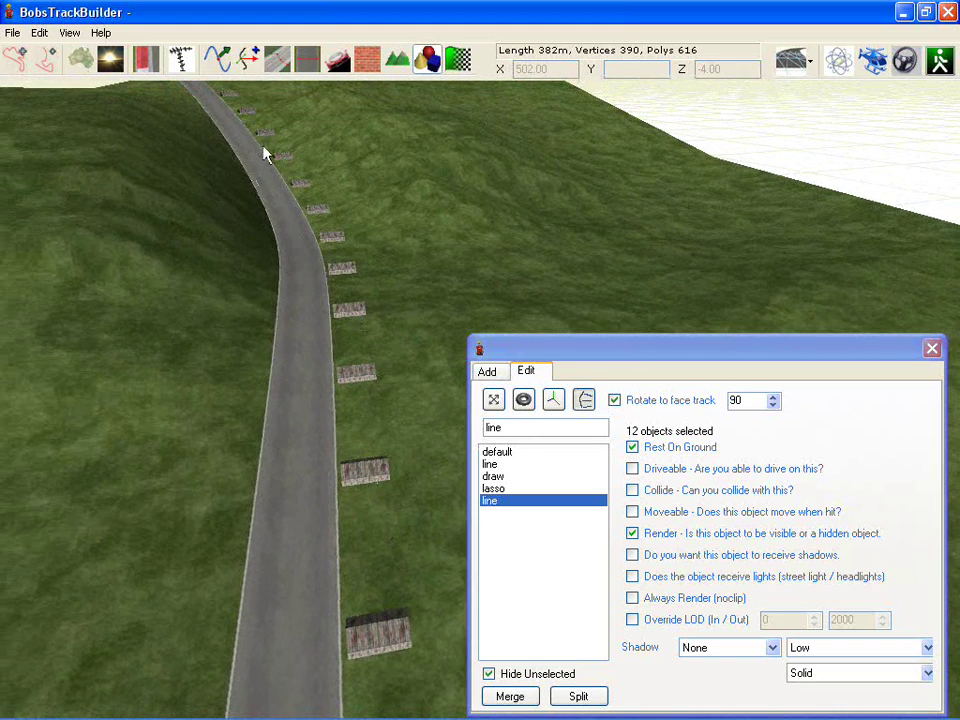
{"action": "right_click_drag", "start_coordinate": [263, 153], "coordinate": [358, 420]}
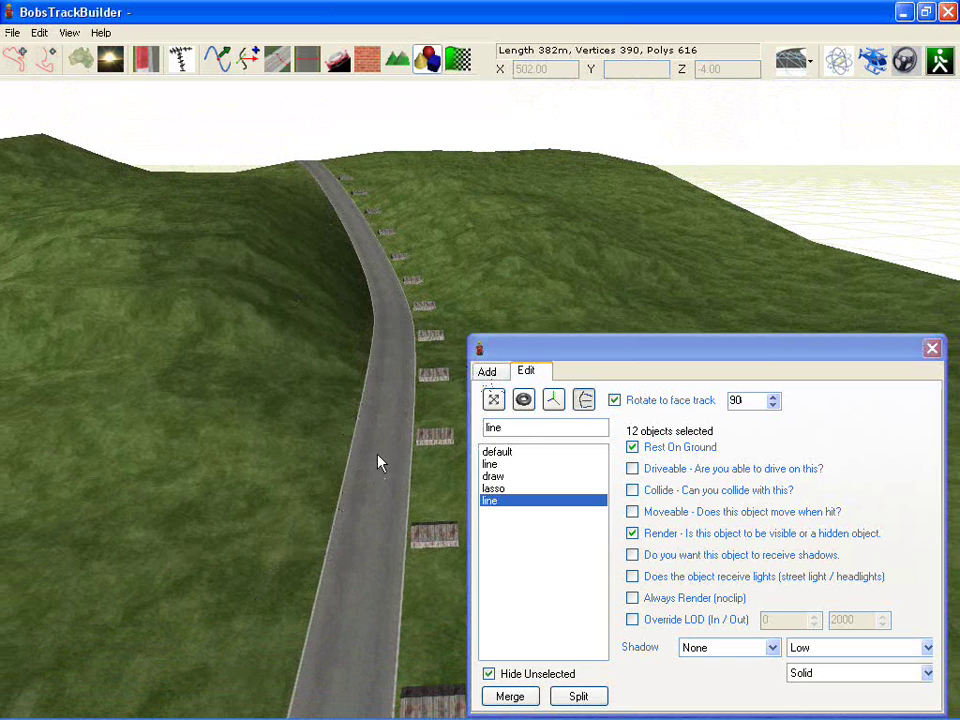
{"action": "right_click_drag", "start_coordinate": [378, 456], "coordinate": [396, 462]}
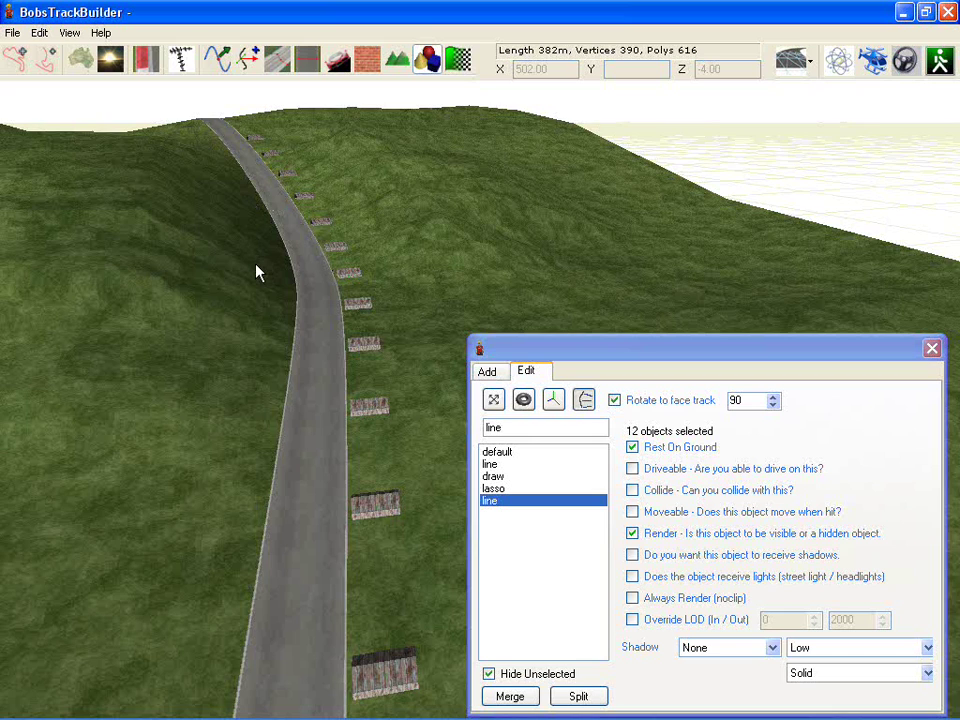
{"action": "scroll", "coordinate": [256, 265], "scroll_direction": "up", "scroll_amount": 3}
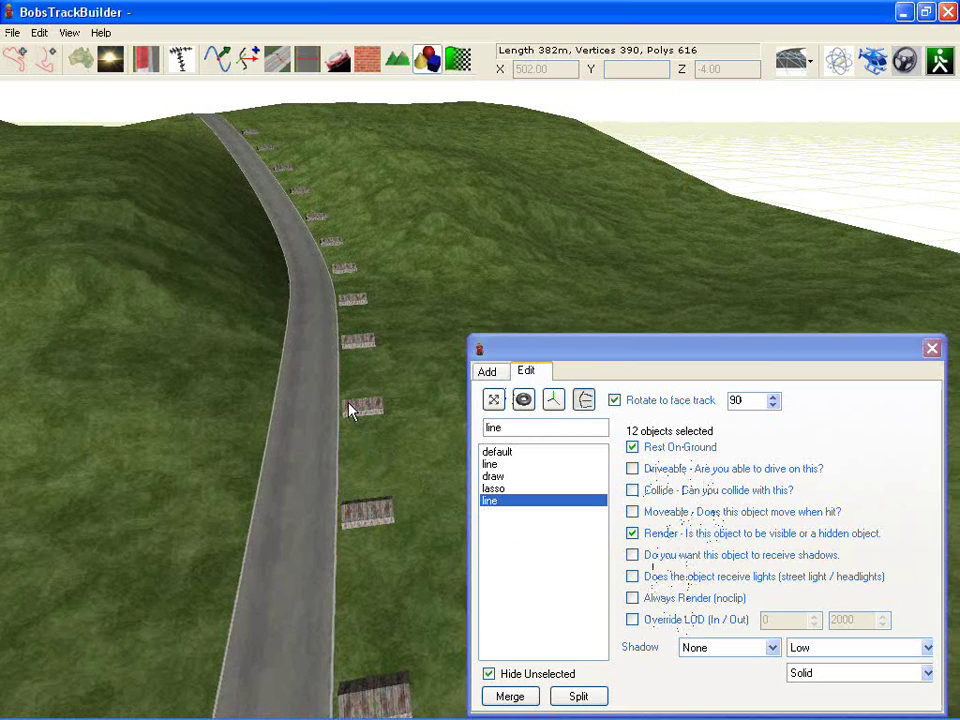
{"action": "scroll", "coordinate": [349, 402], "scroll_direction": "up", "scroll_amount": 5}
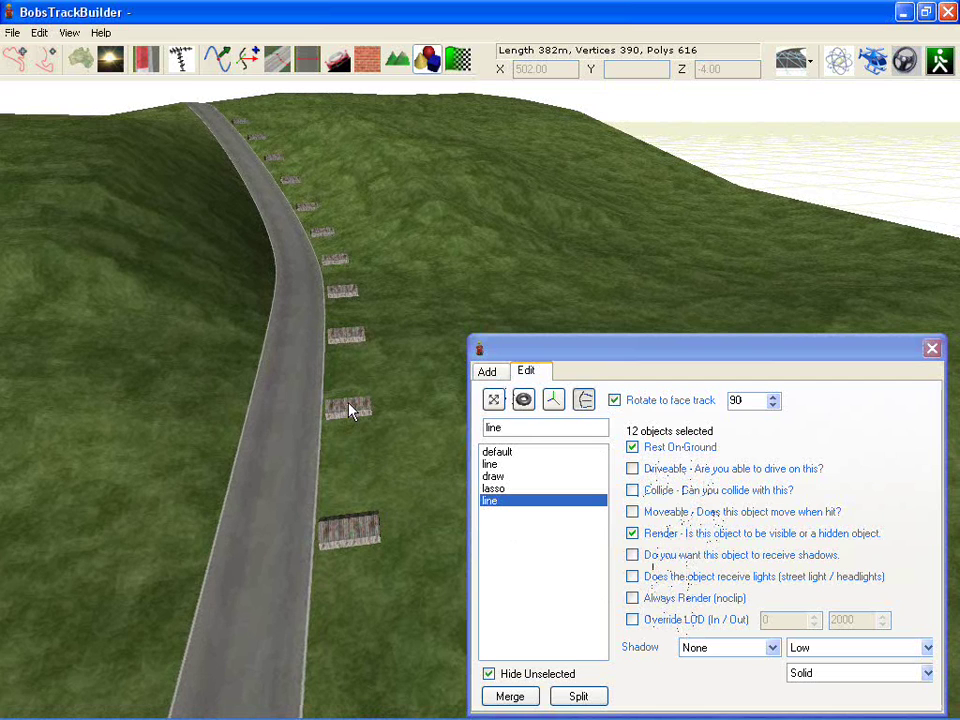
{"action": "middle_click_drag", "start_coordinate": [303, 429], "coordinate": [292, 388]}
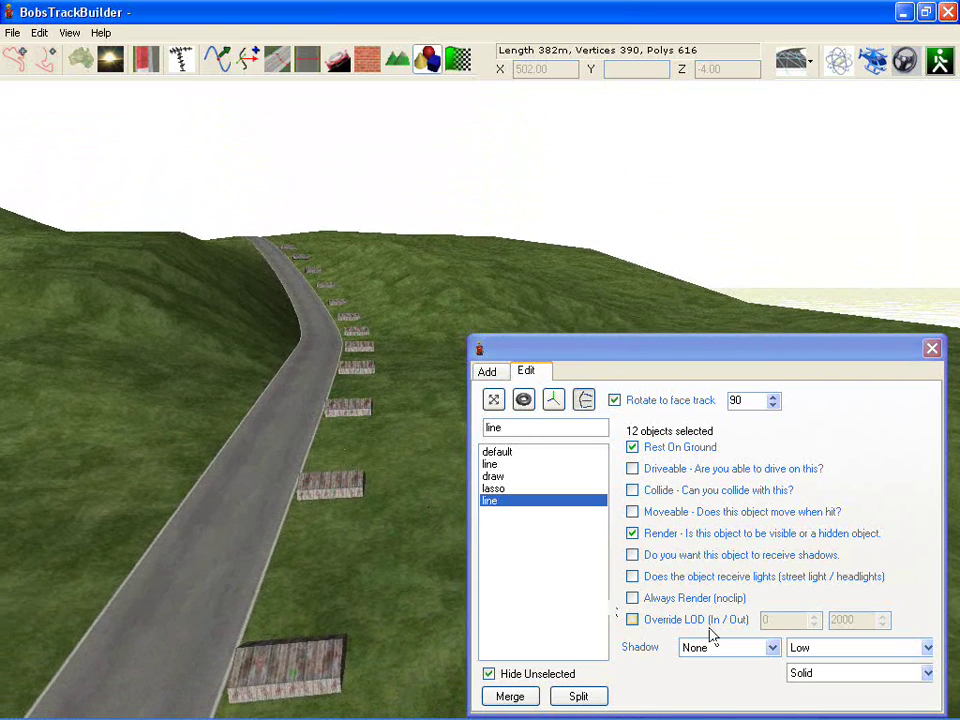
- Review the Shadow types available for the shed group, keep None, and inspect the row of sheds along the road
{"action": "left_click", "coordinate": [767, 649]}
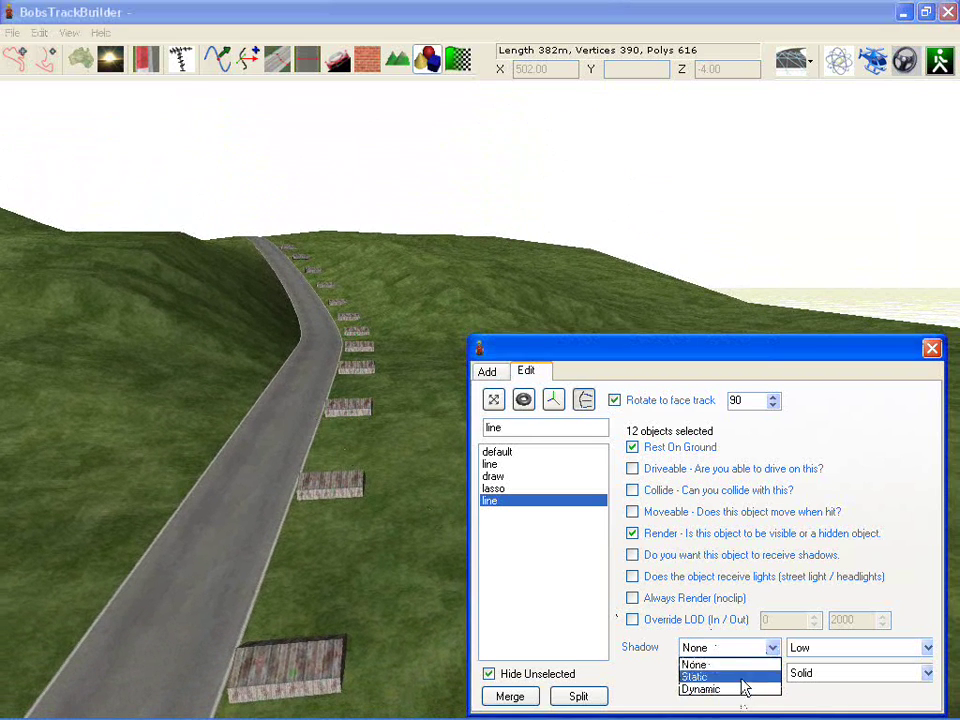
{"action": "left_click", "coordinate": [729, 650]}
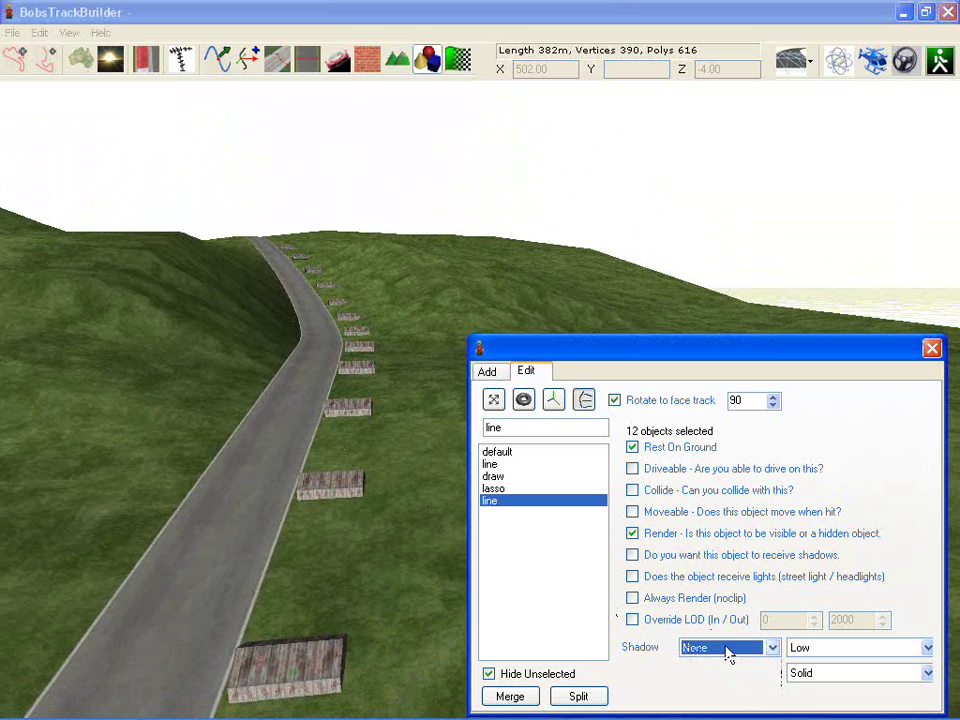
{"action": "left_click", "coordinate": [253, 493]}
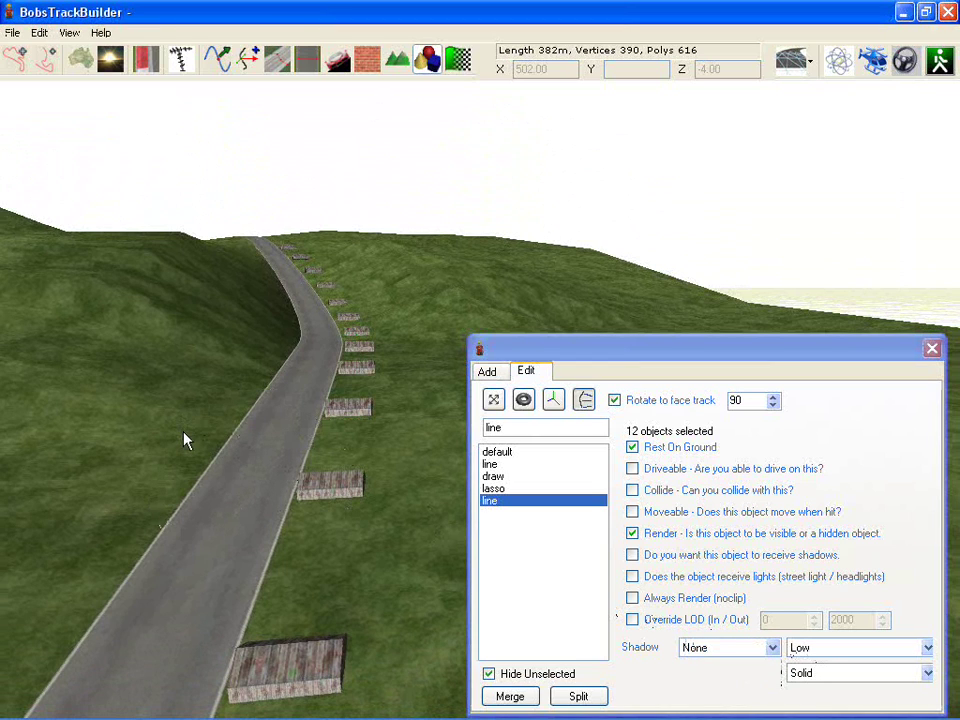
{"action": "middle_click_drag", "start_coordinate": [171, 432], "coordinate": [219, 478]}
{"action": "right_click_drag", "start_coordinate": [219, 478], "coordinate": [223, 438]}
{"action": "scroll", "coordinate": [238, 512], "scroll_direction": "up", "scroll_amount": 1}
{"action": "key", "text": "Up"}
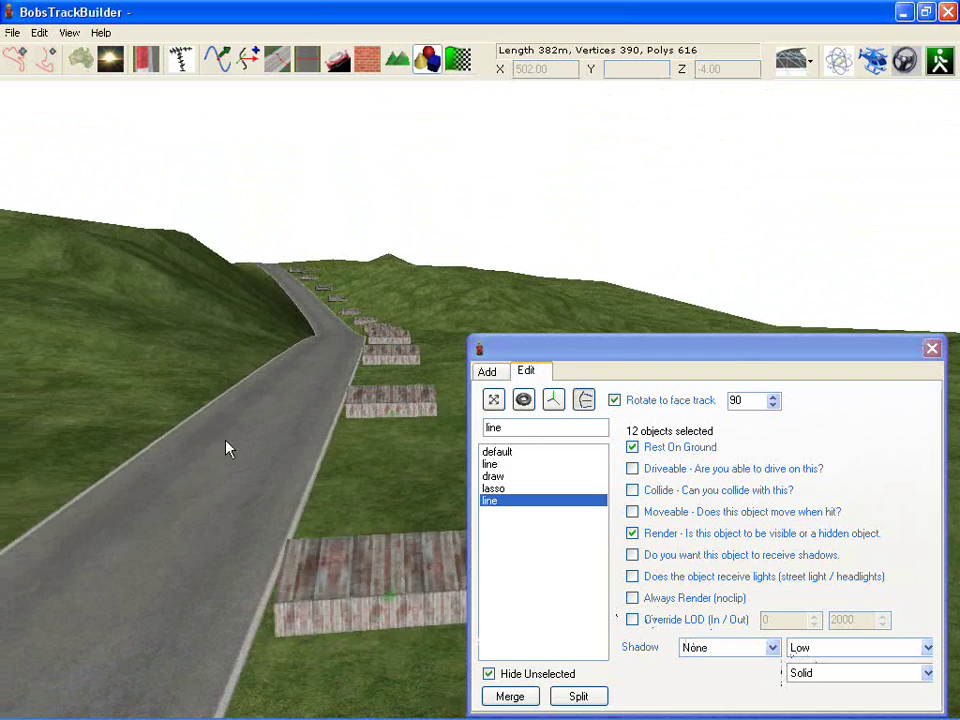
{"action": "key", "text": "Up"}
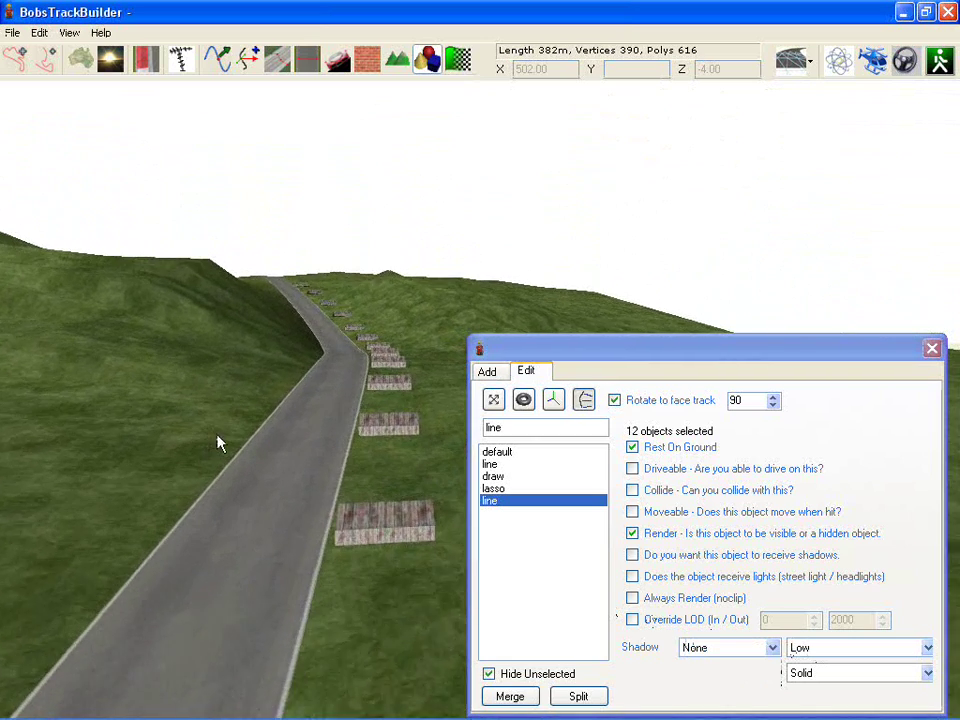
{"action": "key", "text": "Up"}
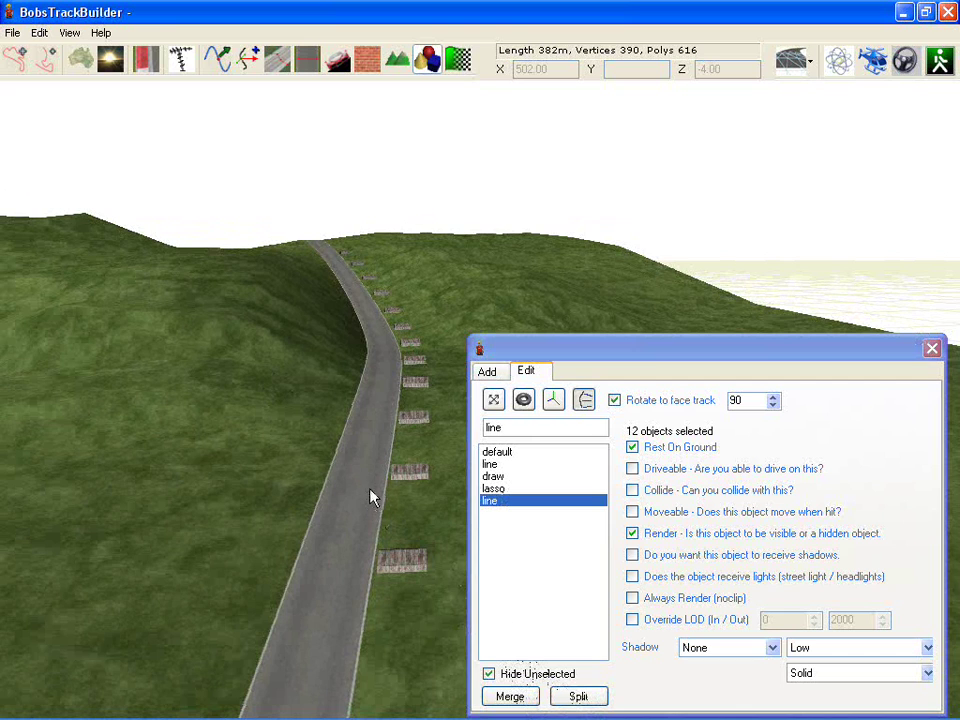
- Split the two nearest sheds off the shed line group into their own group, and display each group alone
{"action": "right_click_drag", "start_coordinate": [369, 489], "coordinate": [274, 494]}
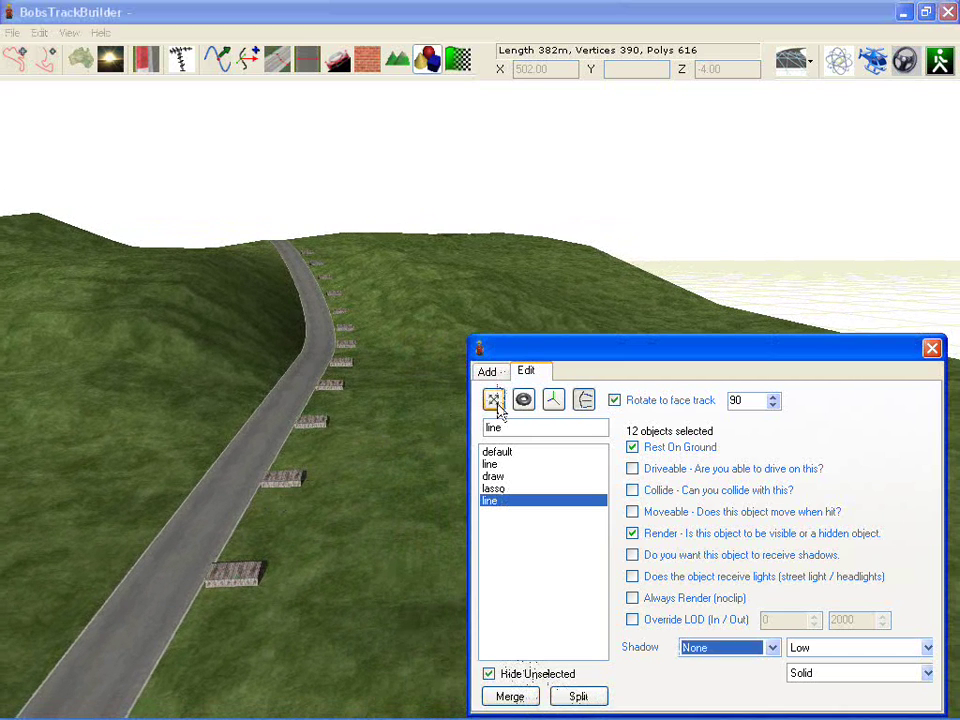
{"action": "left_click", "coordinate": [497, 404]}
{"action": "left_click", "coordinate": [493, 400]}
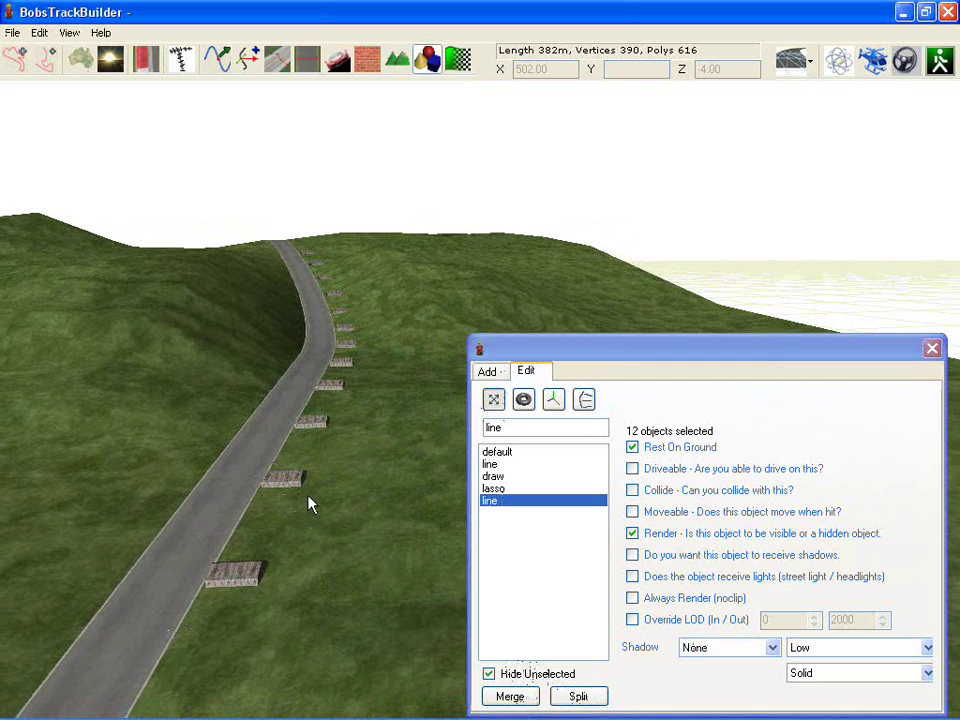
{"action": "left_click", "coordinate": [580, 697]}
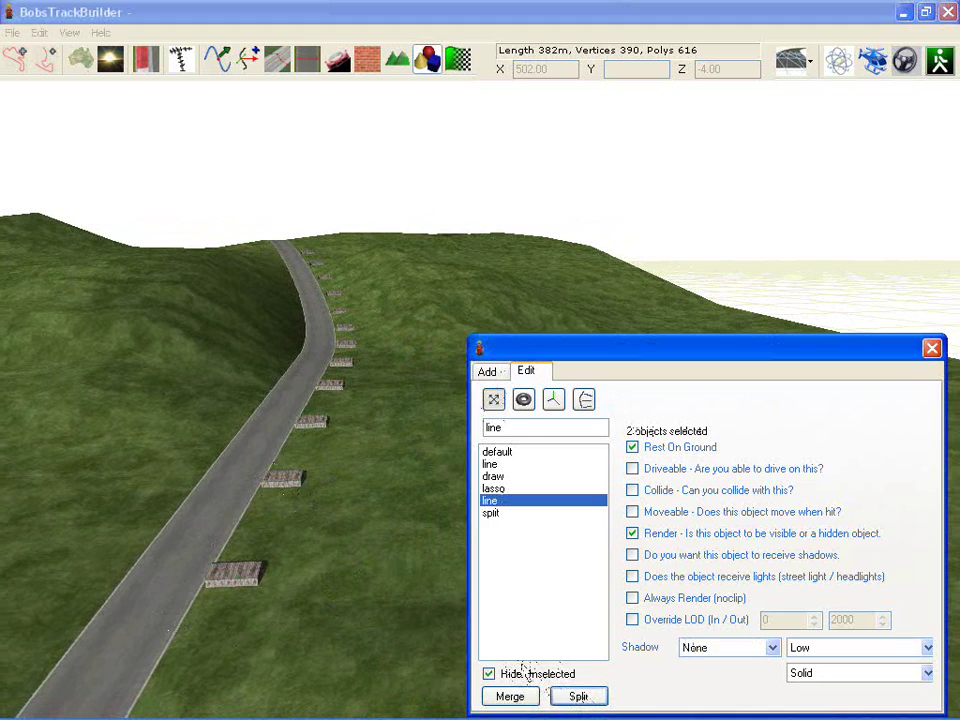
{"action": "left_click", "coordinate": [500, 513]}
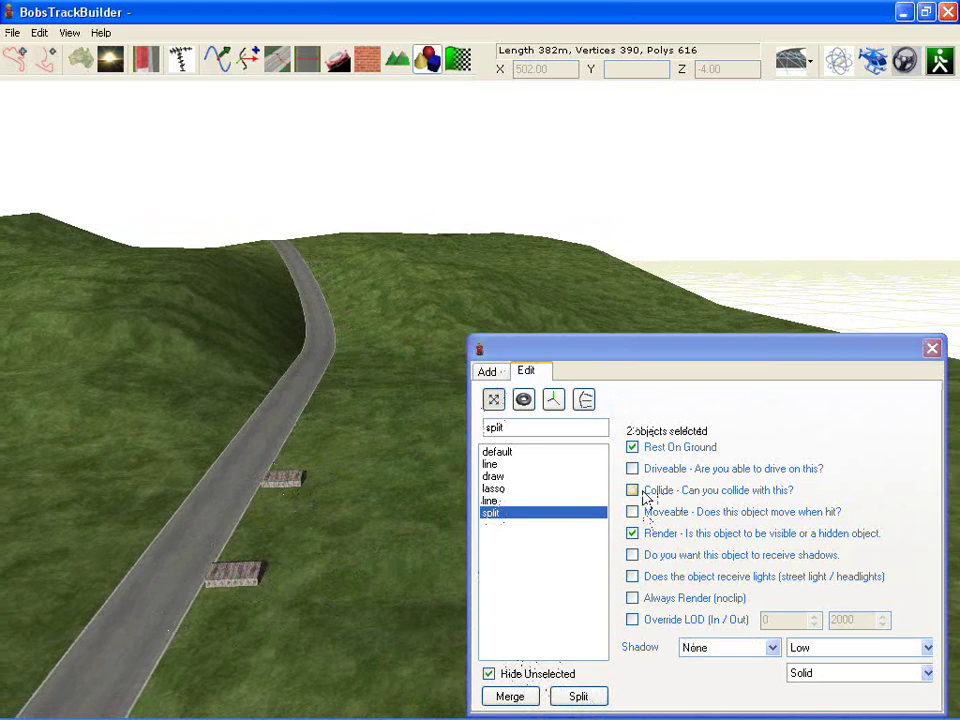
{"action": "left_click", "coordinate": [530, 502]}
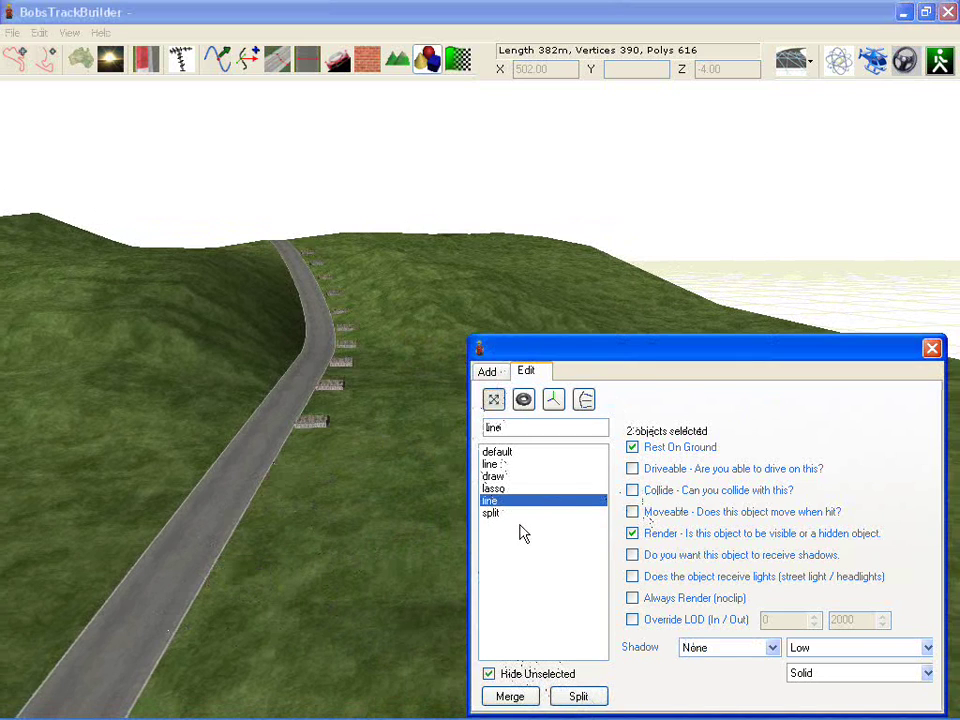
- Merge the split shed group back into its line group, and compare that group with the lasso tree group
{"action": "left_click", "coordinate": [519, 513], "text": "ctrl"}
{"action": "left_click", "coordinate": [509, 697]}
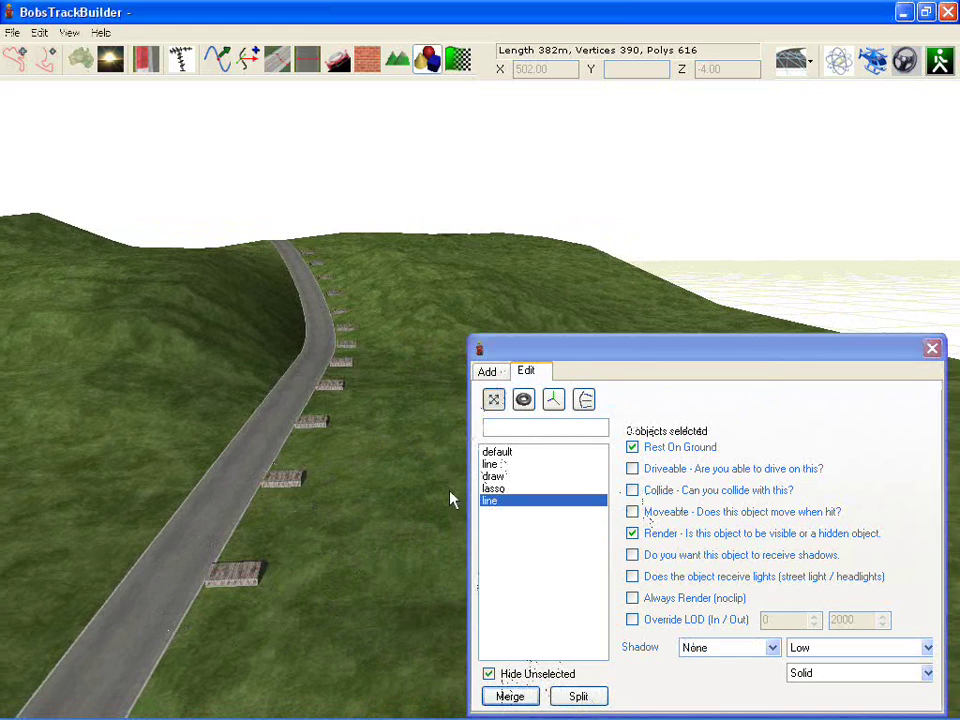
{"action": "left_click", "coordinate": [504, 500]}
{"action": "left_click", "coordinate": [497, 490]}
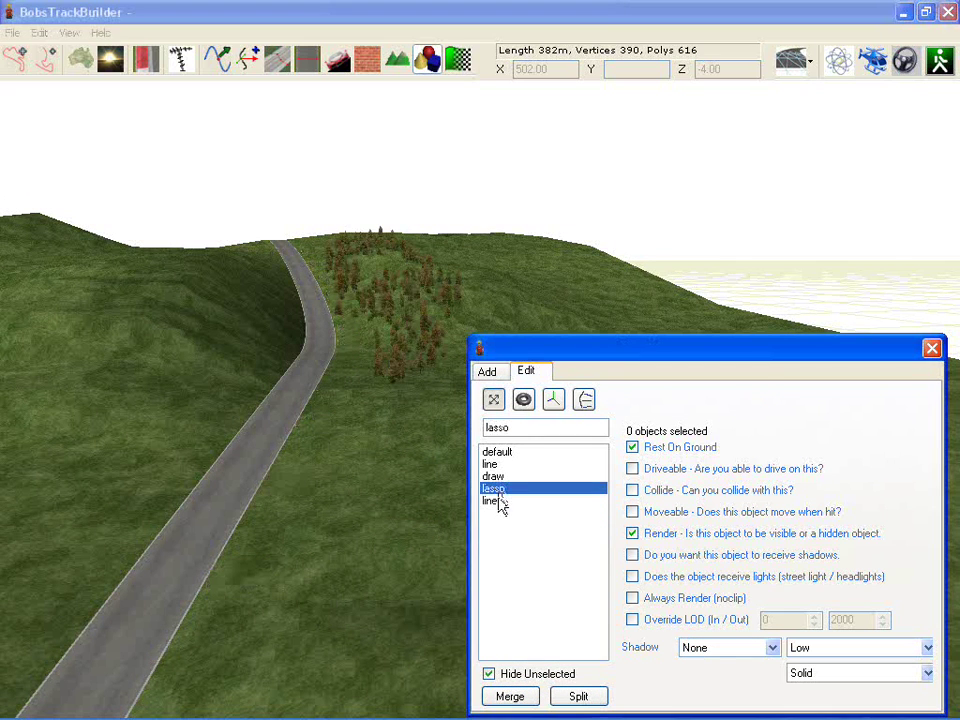
{"action": "left_click", "coordinate": [499, 500]}
{"action": "right_click_drag", "start_coordinate": [303, 430], "coordinate": [360, 400]}
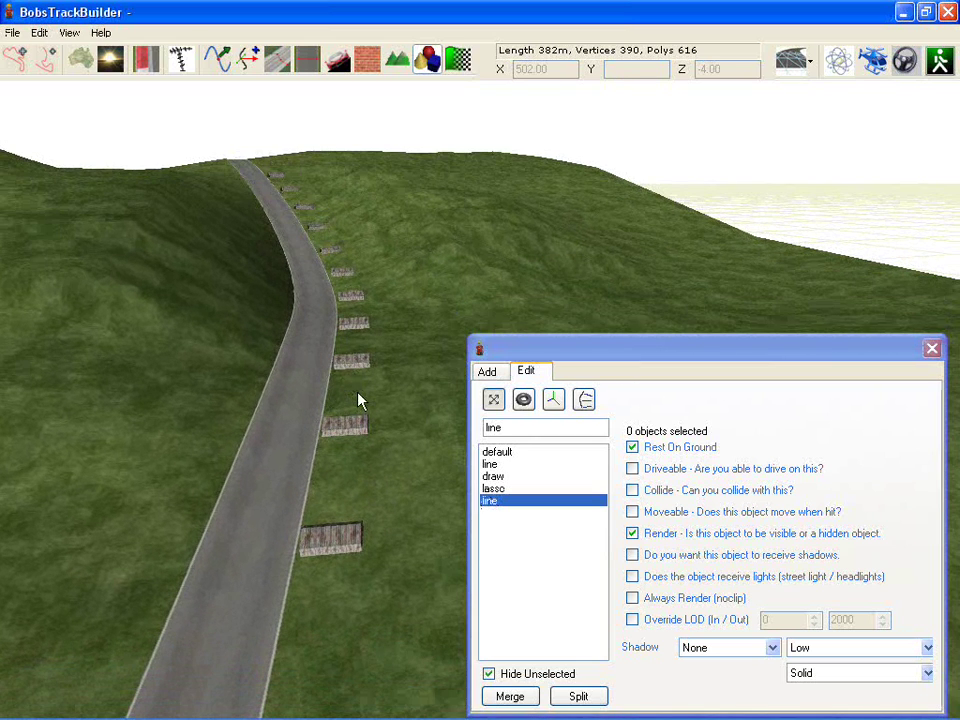
{"action": "right_click_drag", "start_coordinate": [332, 378], "coordinate": [322, 368]}
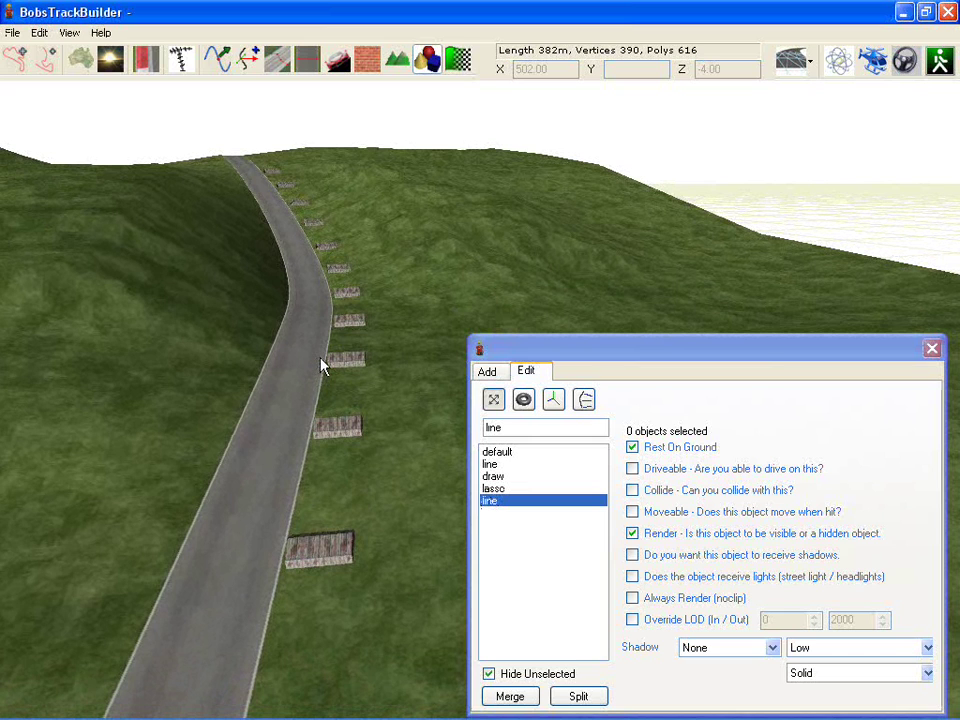
- Fill the terrain on both sides of the road with Tree01, Tree02 and Tree03 using the lasso method at density 100
{"action": "left_click", "coordinate": [487, 371]}
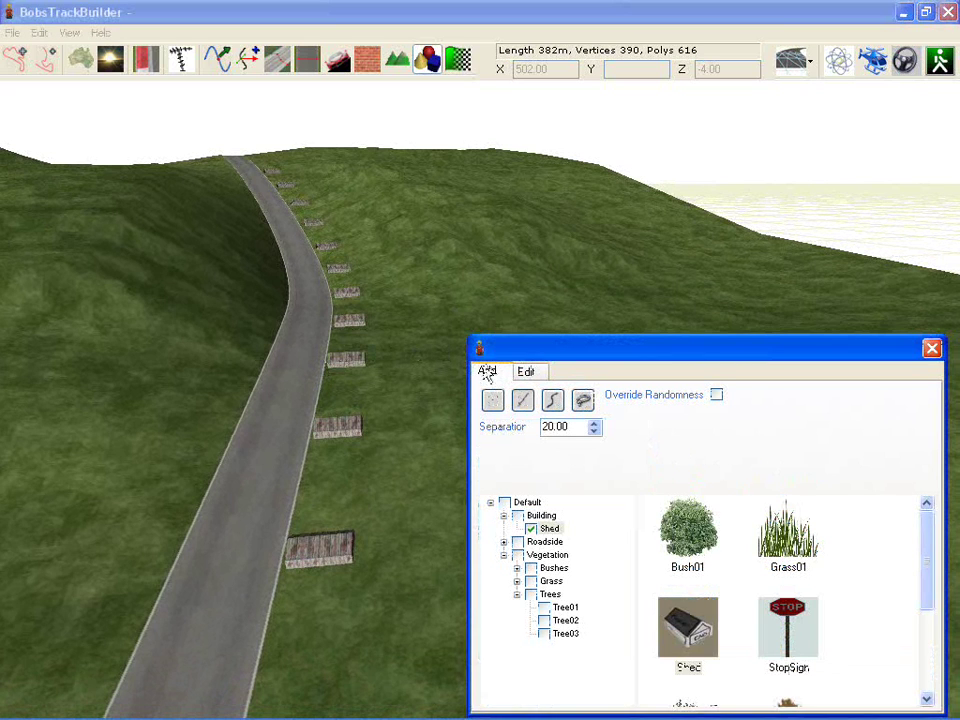
{"action": "right_click_drag", "start_coordinate": [358, 414], "coordinate": [361, 421]}
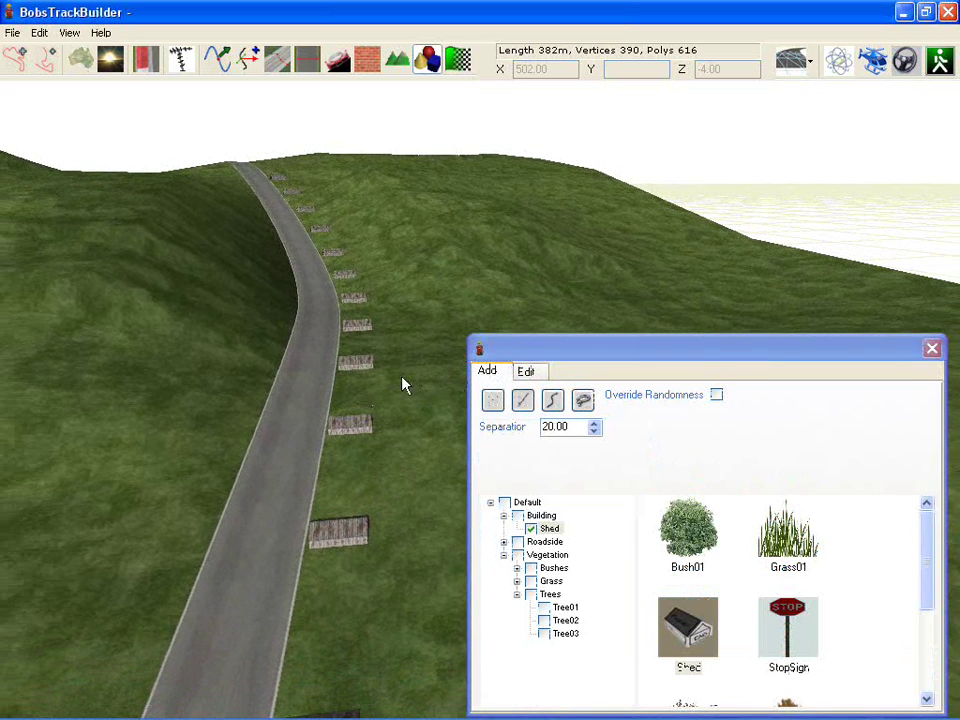
{"action": "right_click_drag", "start_coordinate": [403, 386], "coordinate": [508, 338]}
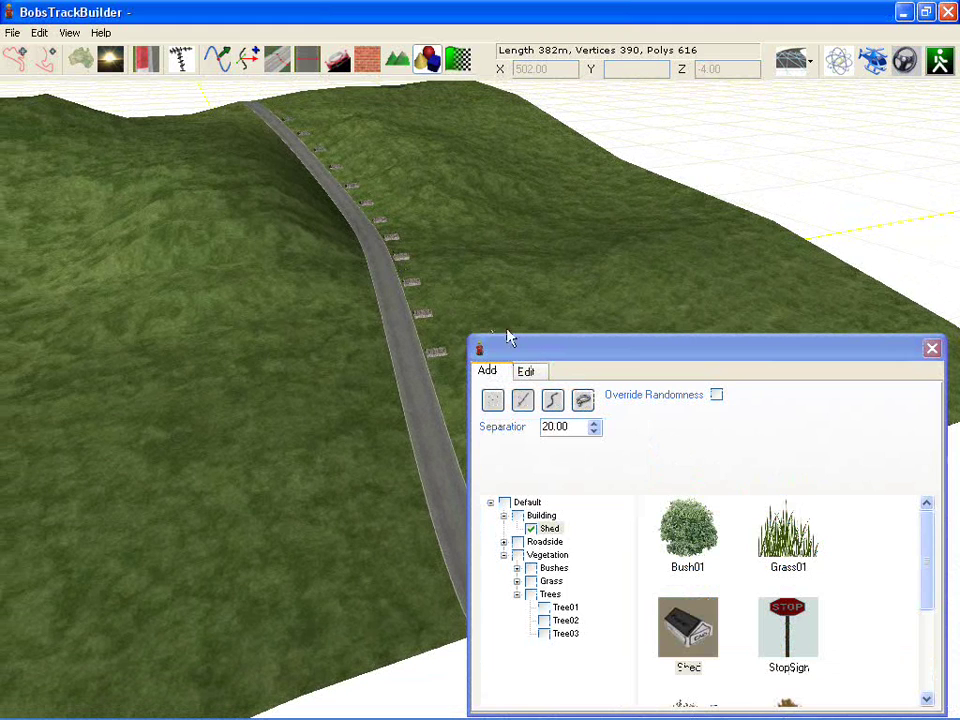
{"action": "left_click", "coordinate": [575, 347]}
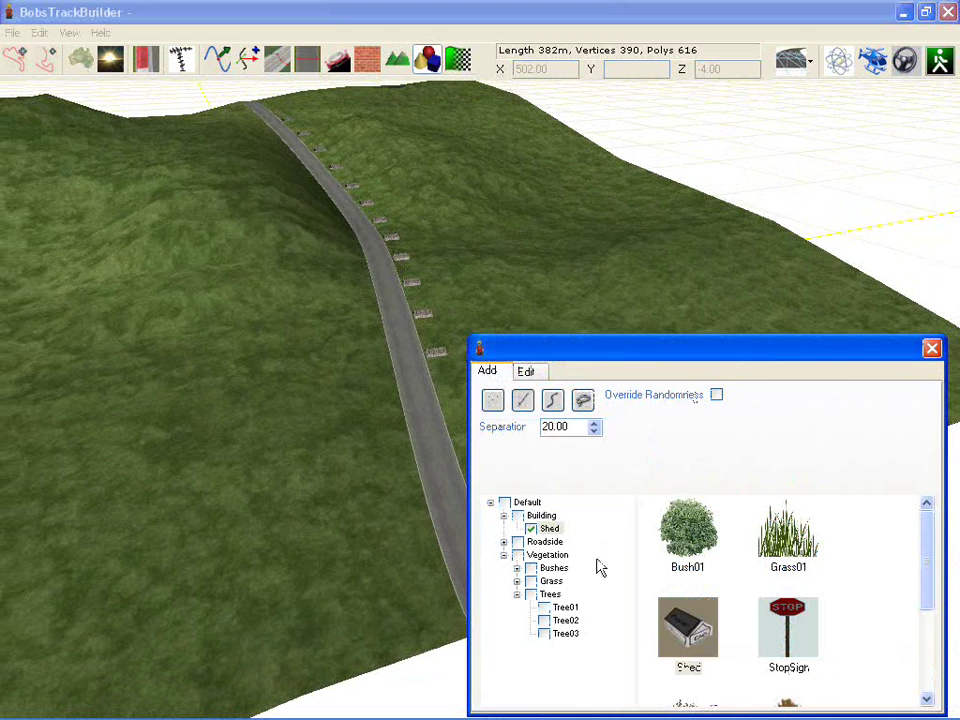
{"action": "left_click", "coordinate": [531, 594]}
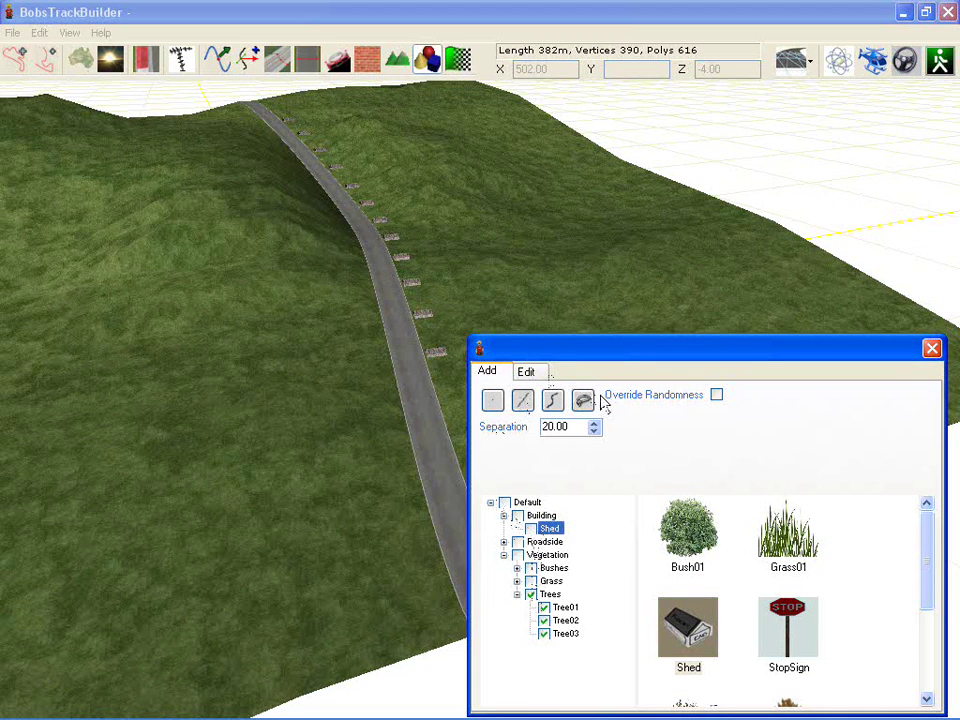
{"action": "left_click", "coordinate": [584, 400]}
{"action": "left_click", "coordinate": [332, 285]}
{"action": "scroll", "coordinate": [336, 296], "scroll_direction": "down", "scroll_amount": 5}
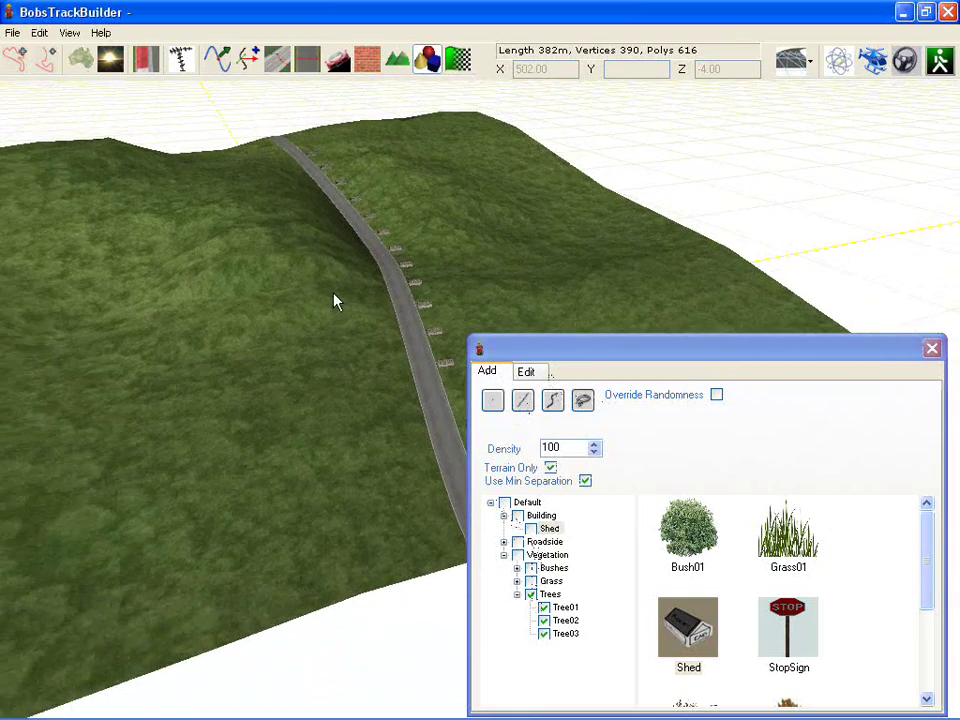
{"action": "mouse_move", "coordinate": [363, 305]}
{"action": "right_mouse_down"}
{"action": "mouse_move", "coordinate": [407, 306]}
{"action": "mouse_move", "coordinate": [374, 302]}
{"action": "right_mouse_up"}
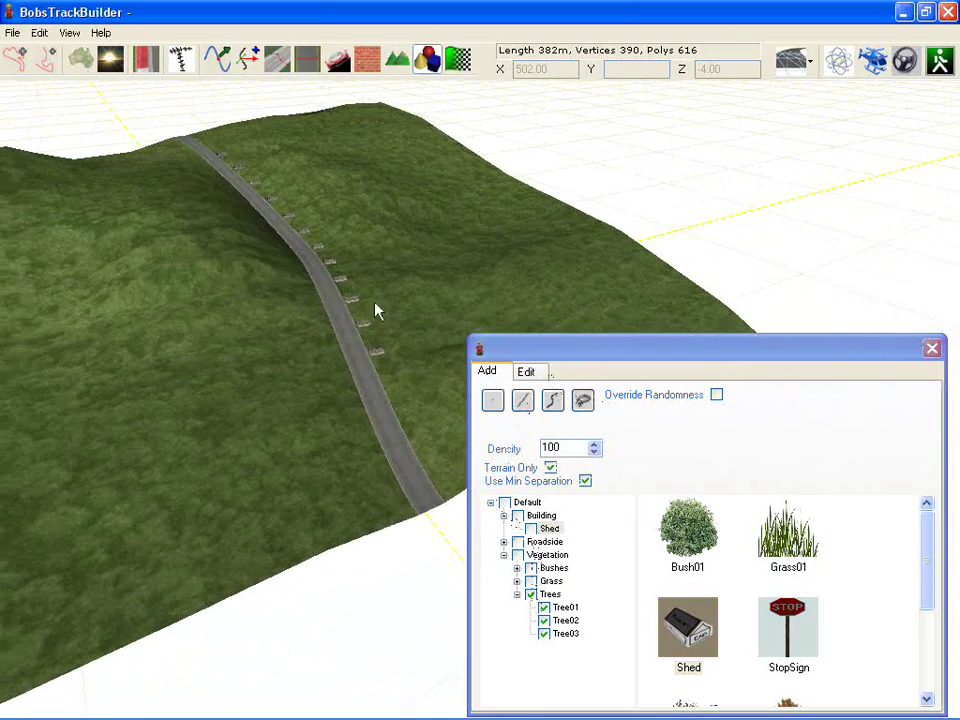
{"action": "right_click_drag", "start_coordinate": [270, 253], "coordinate": [249, 259]}
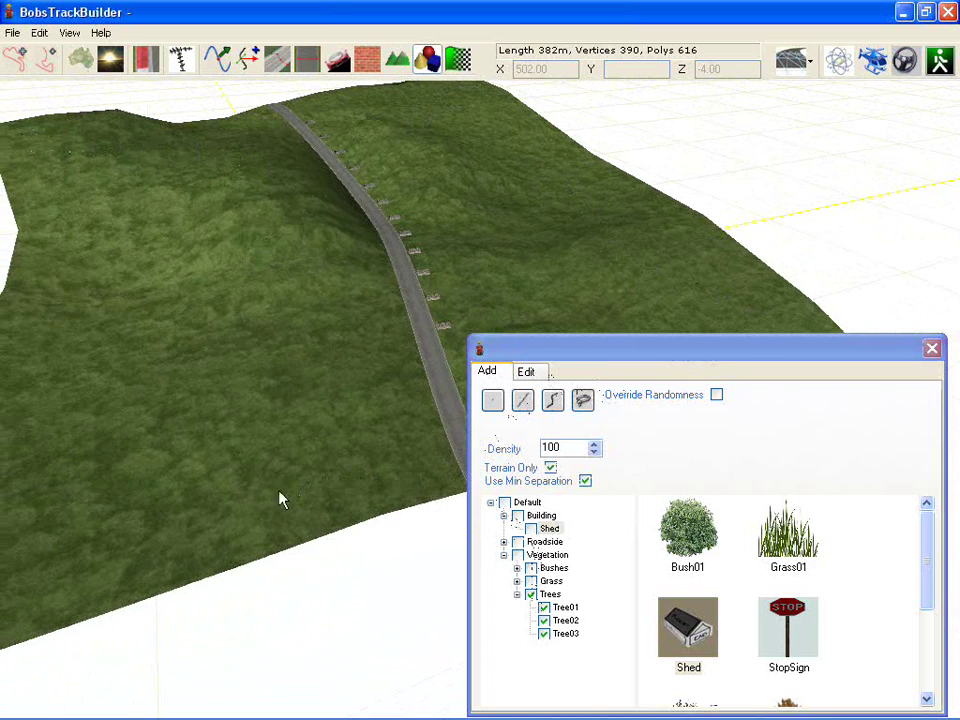
{"action": "left_click", "coordinate": [194, 343]}
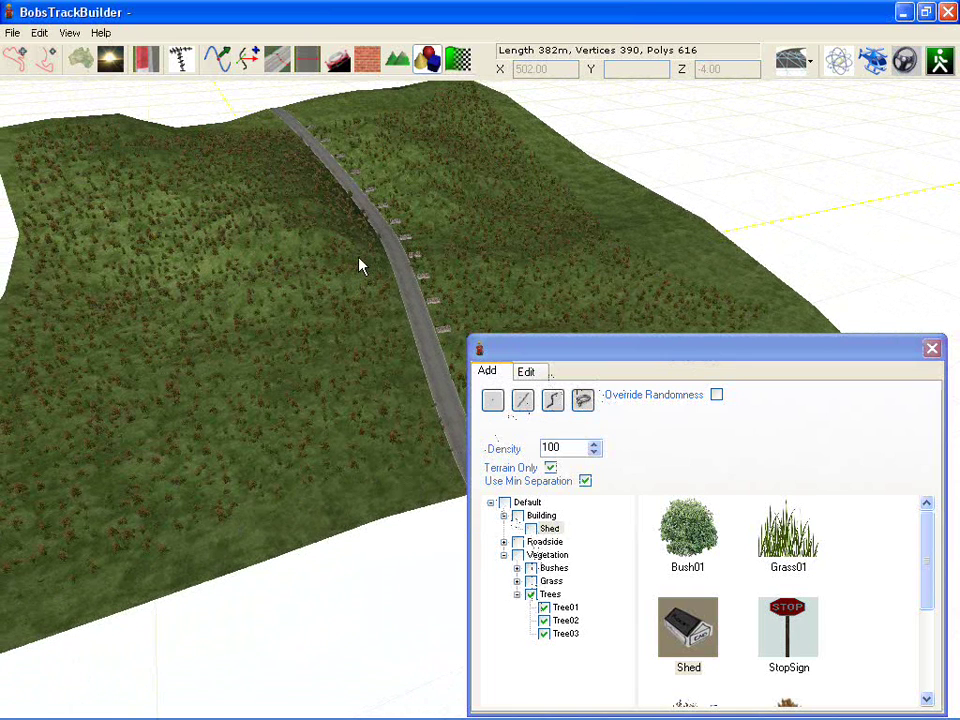
- Turn off Hide Unselected and select all objects in the scene
{"action": "scroll", "coordinate": [359, 258], "scroll_direction": "up", "scroll_amount": 8}
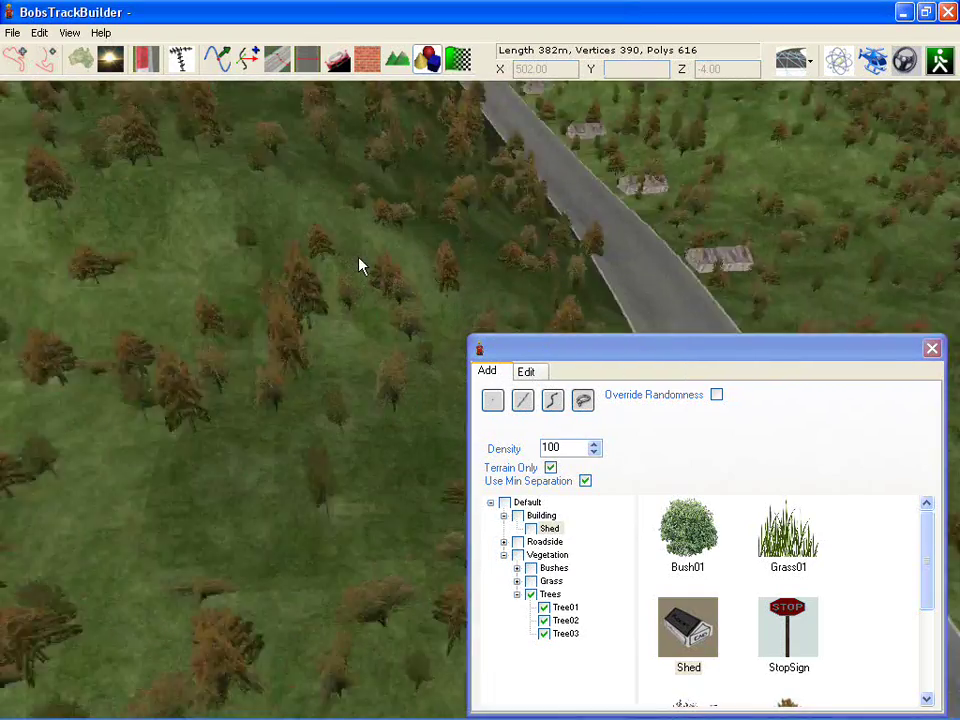
{"action": "right_click_drag", "start_coordinate": [359, 258], "coordinate": [228, 284]}
{"action": "left_click", "coordinate": [530, 373]}
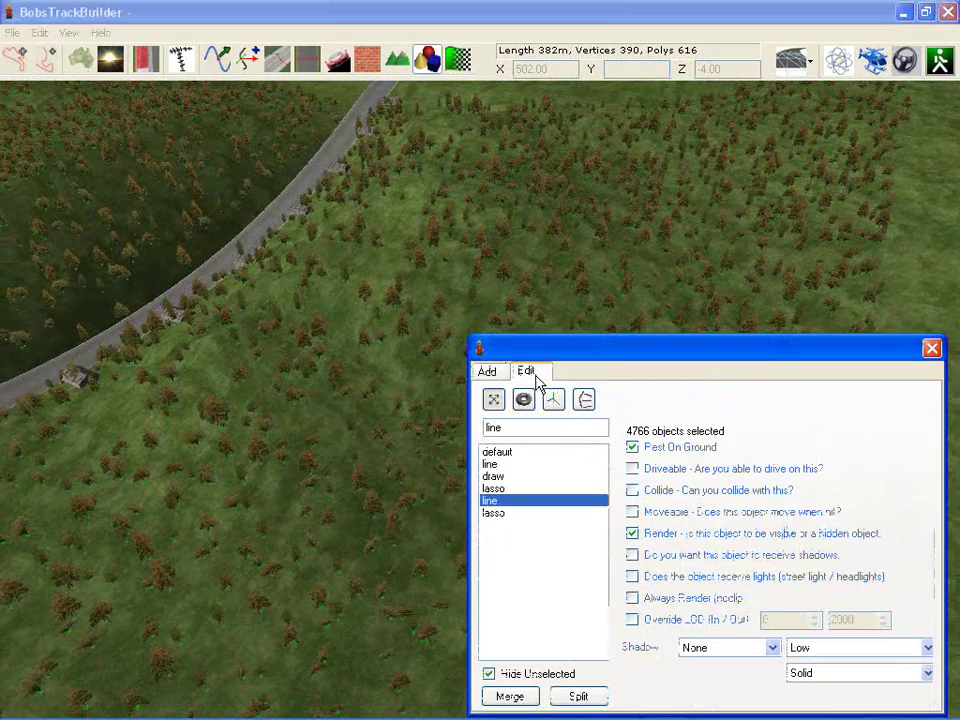
{"action": "left_click", "coordinate": [522, 676]}
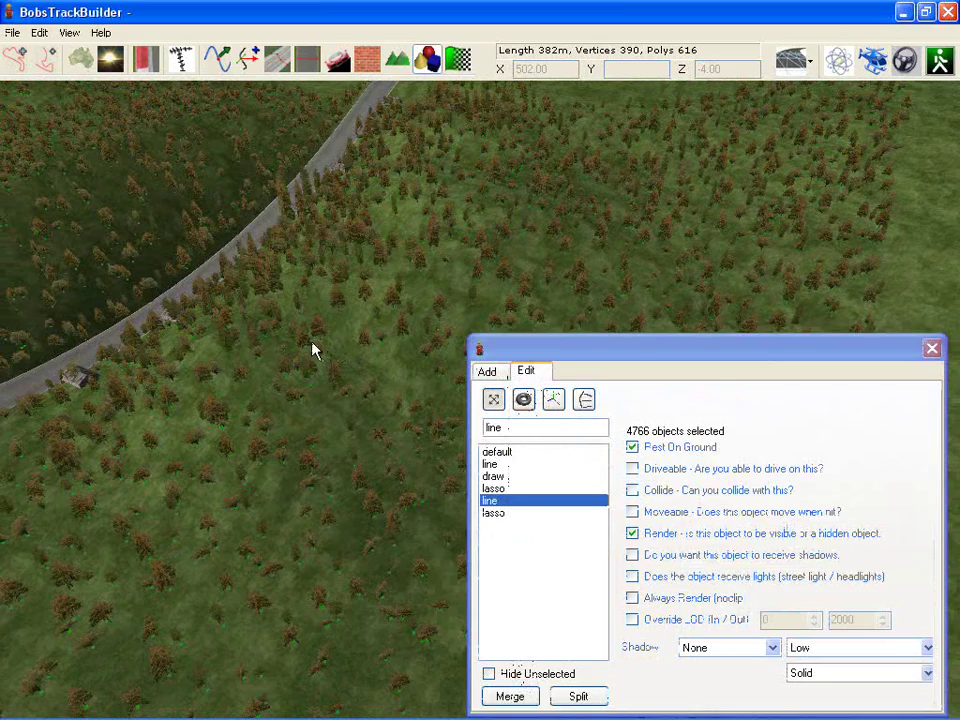
{"action": "key", "text": "ctrl+a"}
- Examine the tree coverage across the hills and along the road from distant and close viewpoints
{"action": "right_click_drag", "start_coordinate": [348, 207], "coordinate": [446, 306]}
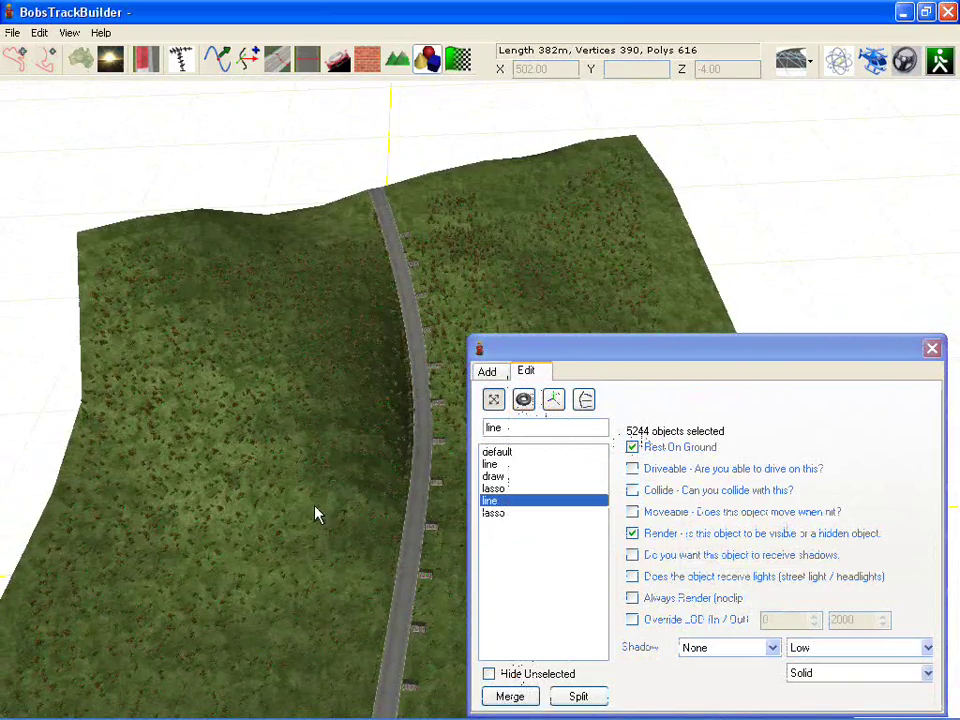
{"action": "scroll", "coordinate": [314, 503], "scroll_direction": "up", "scroll_amount": 10}
{"action": "right_click_drag", "start_coordinate": [314, 503], "coordinate": [339, 350]}
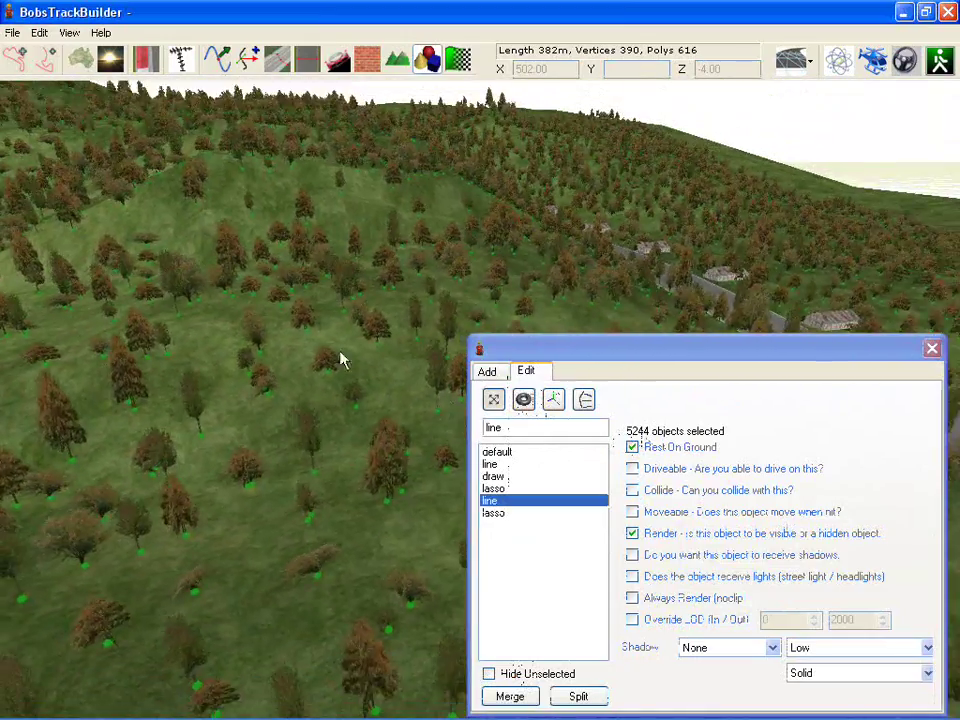
{"action": "scroll", "coordinate": [332, 346], "scroll_direction": "down", "scroll_amount": 5}
{"action": "scroll", "coordinate": [333, 354], "scroll_direction": "down", "scroll_amount": 4}
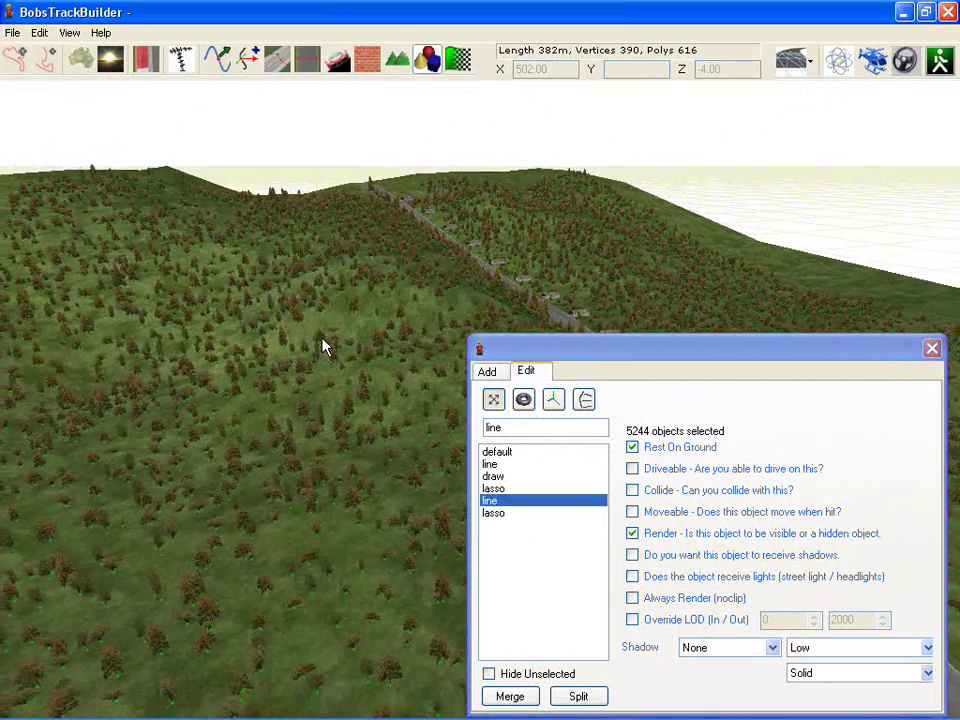
{"action": "right_click_drag", "start_coordinate": [327, 333], "coordinate": [350, 308]}
{"action": "scroll", "coordinate": [347, 315], "scroll_direction": "down", "scroll_amount": 3}
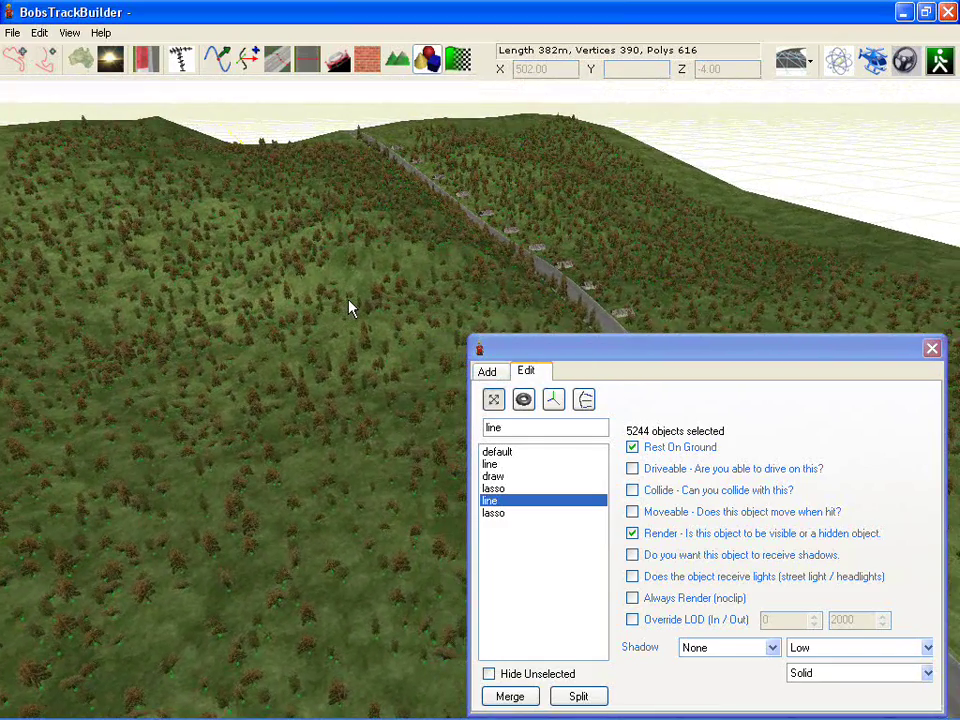
{"action": "scroll", "coordinate": [350, 308], "scroll_direction": "up", "scroll_amount": 8}
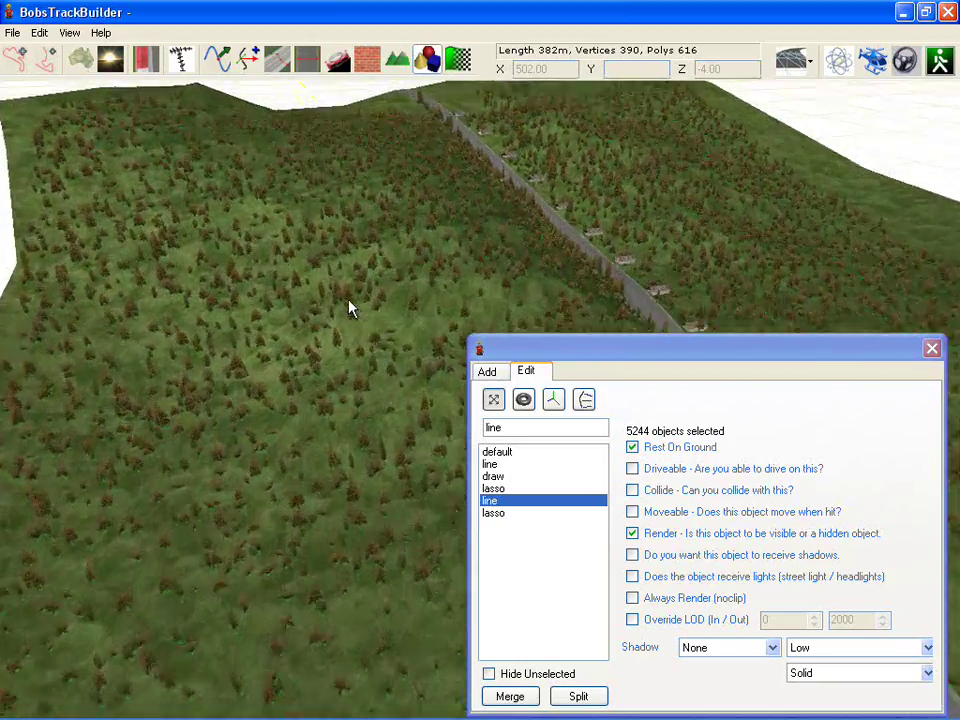
{"action": "right_click_drag", "start_coordinate": [350, 308], "coordinate": [2, 285]}
{"action": "middle_click_drag", "start_coordinate": [300, 286], "coordinate": [235, 285]}
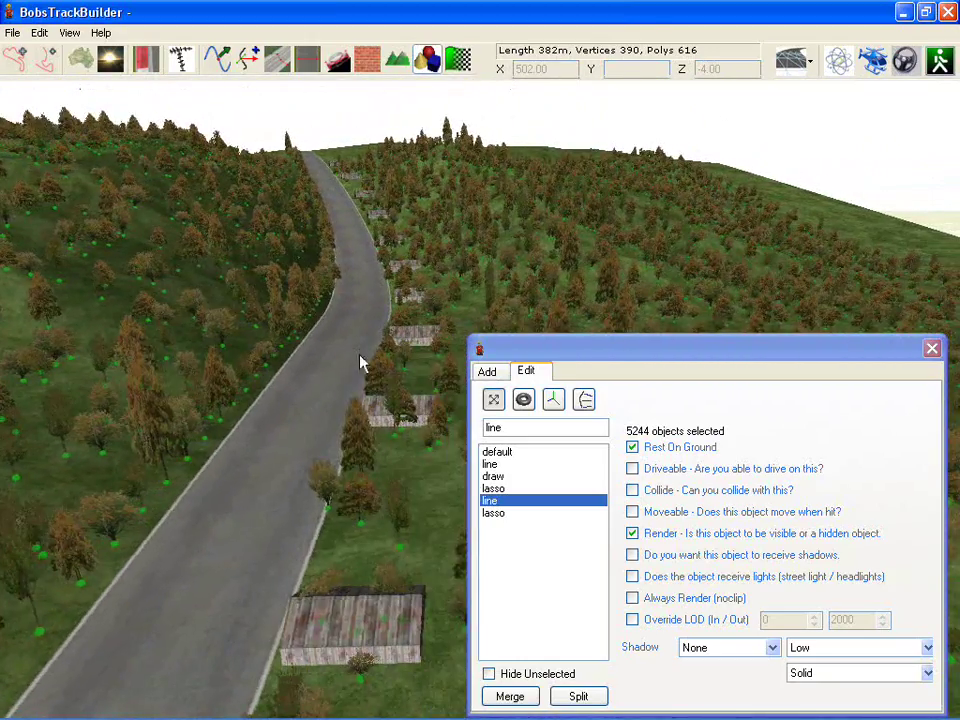
- Select a single tree at the road's right edge, move it away from the road among the sheds, and inspect the roadside
{"action": "left_click", "coordinate": [357, 361]}
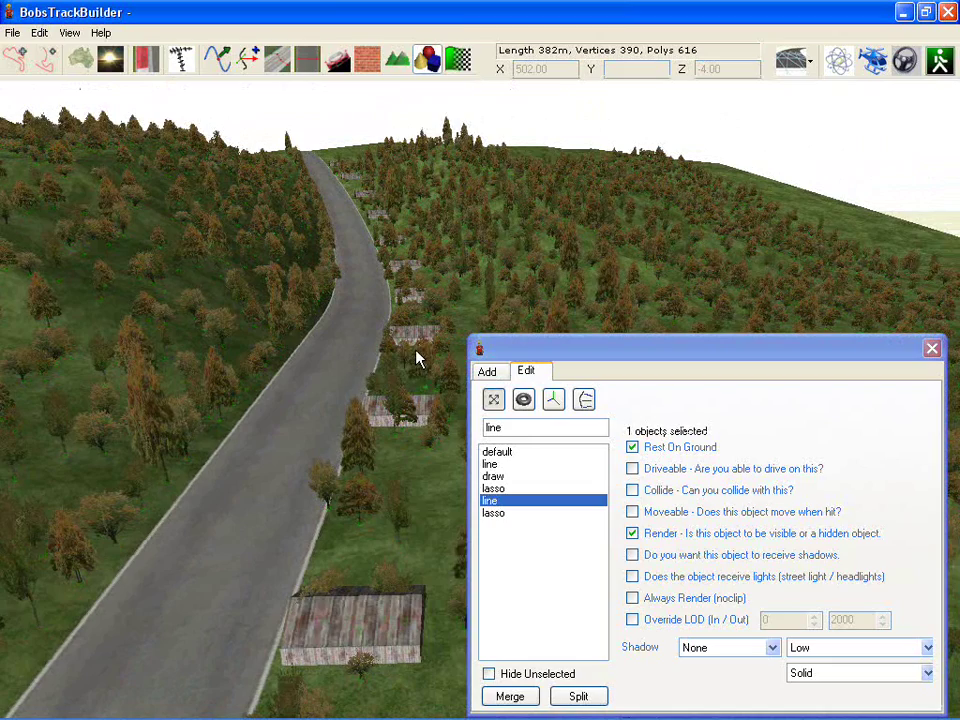
{"action": "right_click_drag", "start_coordinate": [379, 336], "coordinate": [351, 298]}
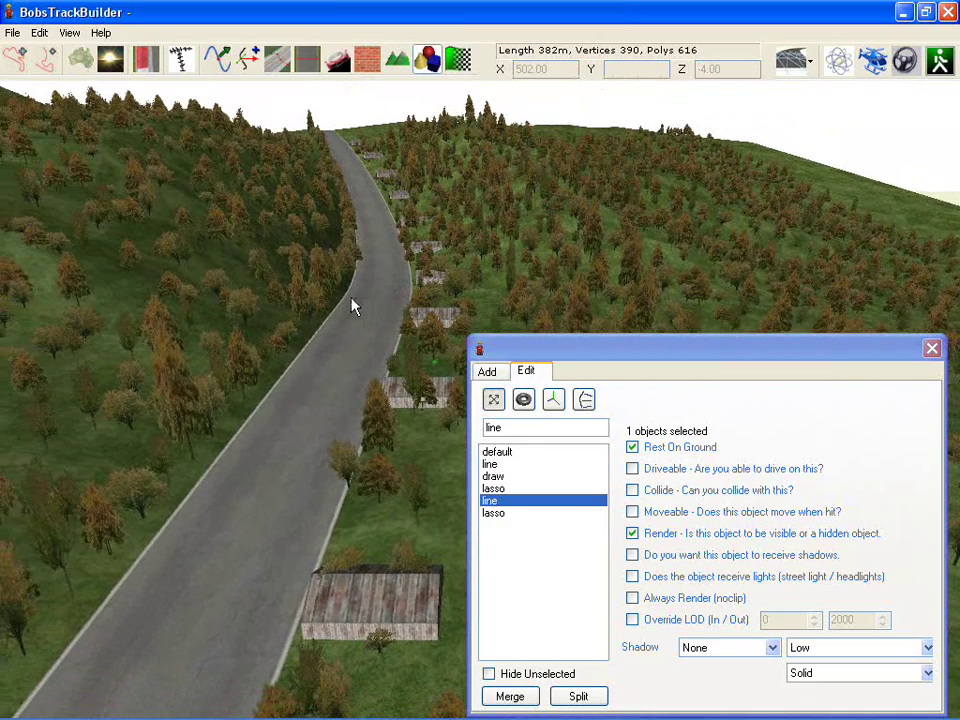
{"action": "right_click_drag", "start_coordinate": [403, 268], "coordinate": [378, 273]}
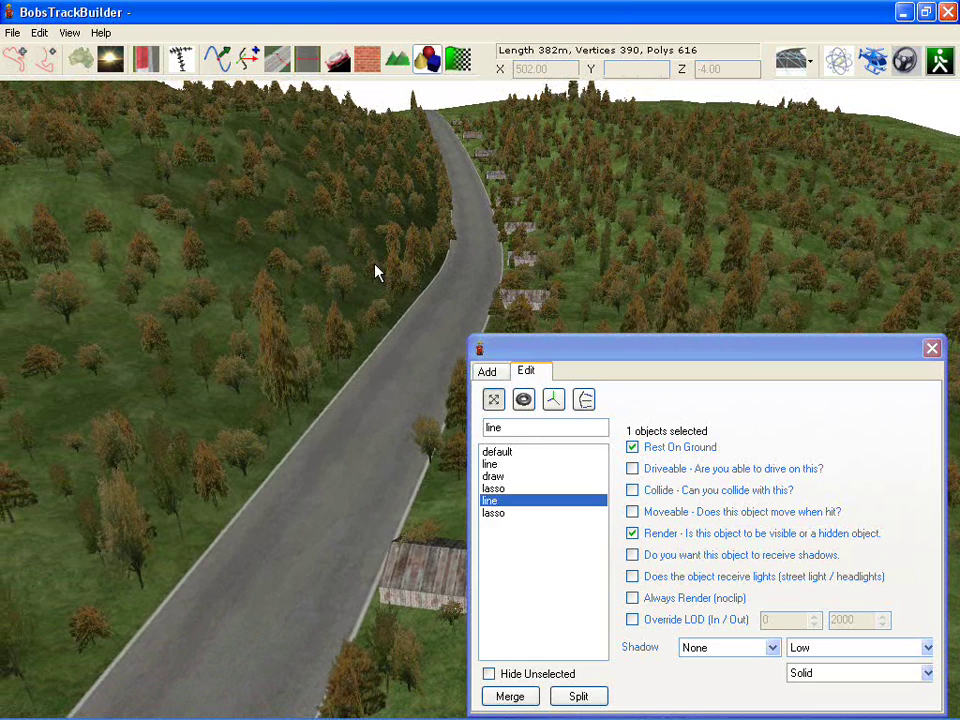